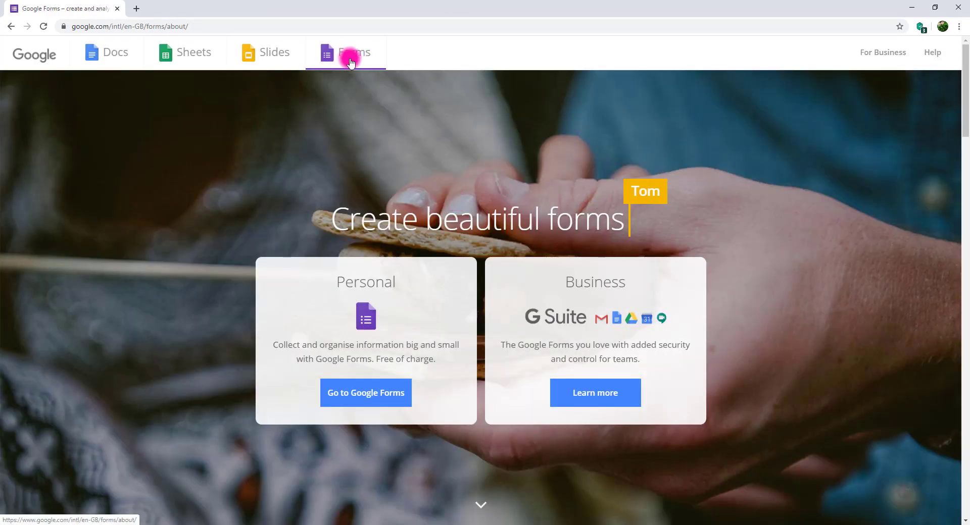
# Step: Go to Google Forms for personal use and create a new blank form
pyautogui.click(371, 398)
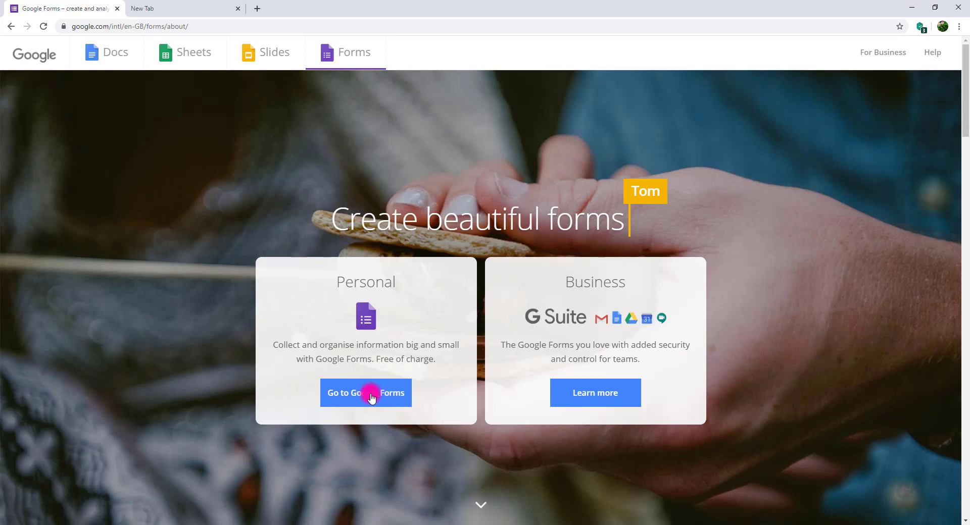
pyautogui.click(368, 397)
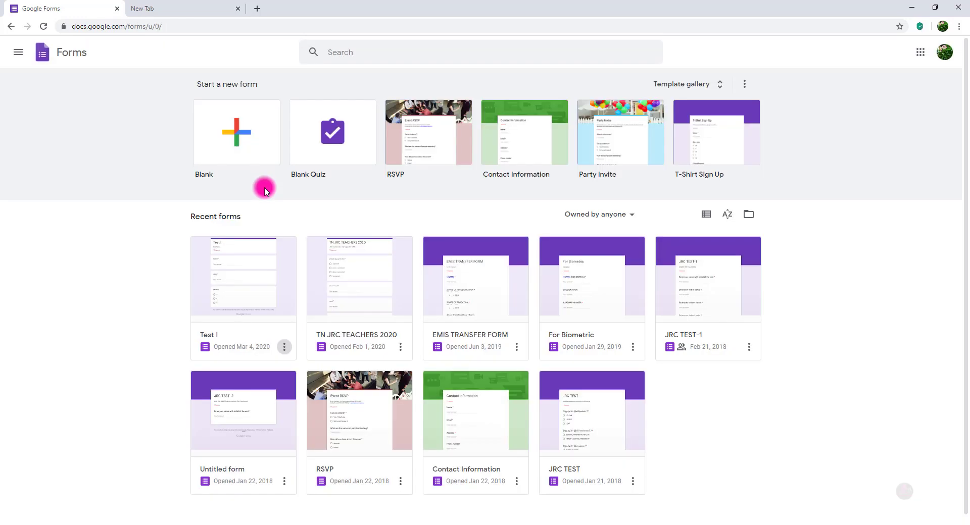
pyautogui.click(240, 136)
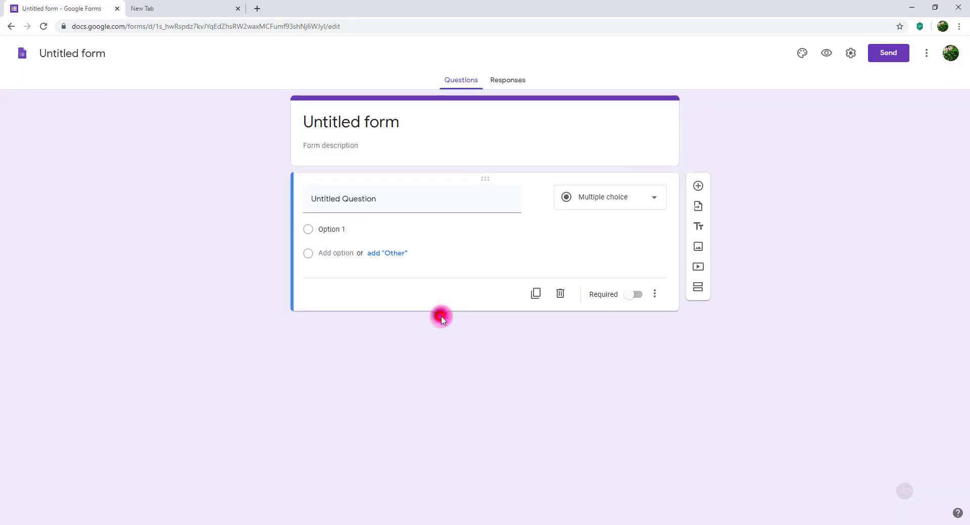
pyautogui.click(439, 317)
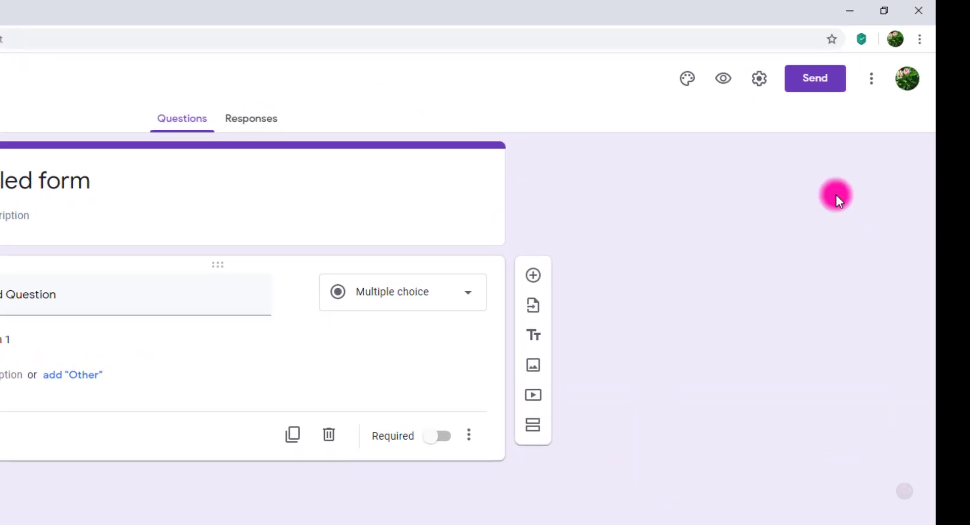
# Step: Insert the coloured-pencils picture from the Work and School themes as the form's header image
pyautogui.click(690, 87)
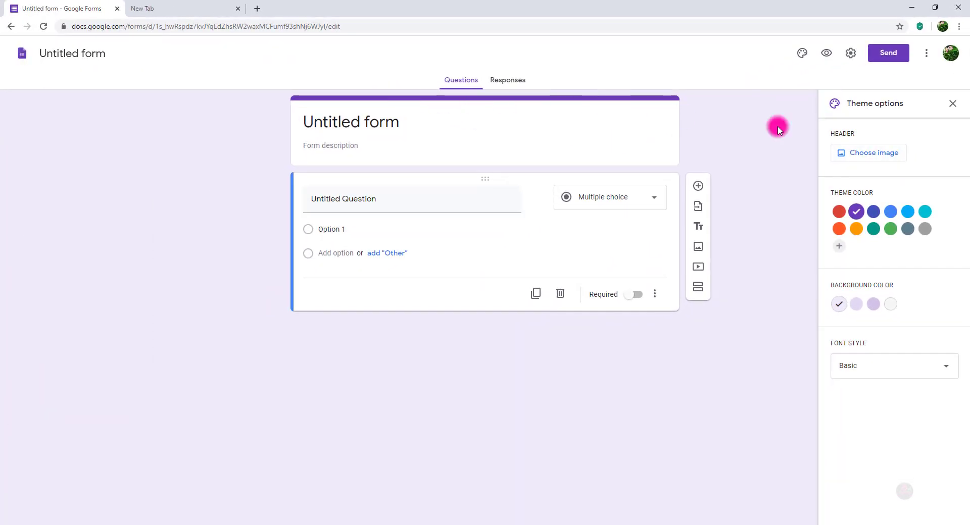
pyautogui.click(874, 158)
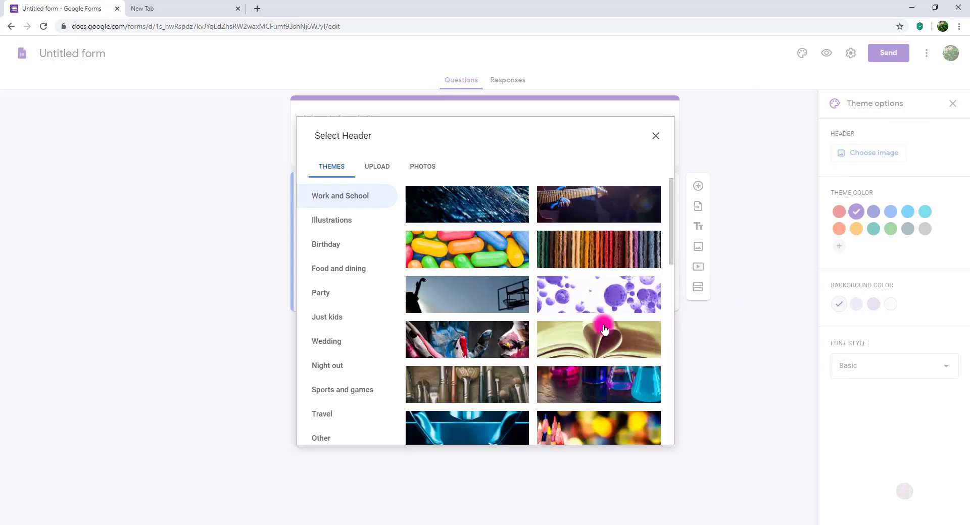
pyautogui.scroll(-2, 606, 333)
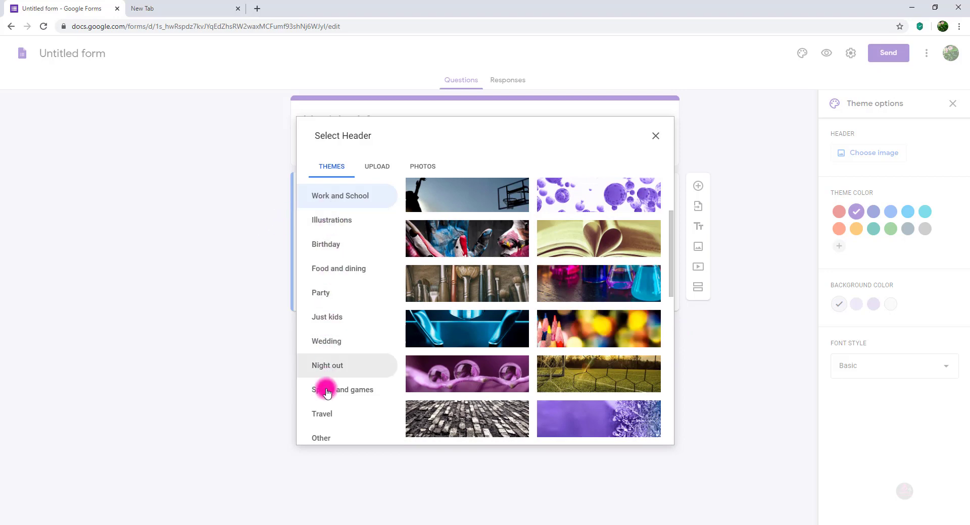
pyautogui.click(378, 166)
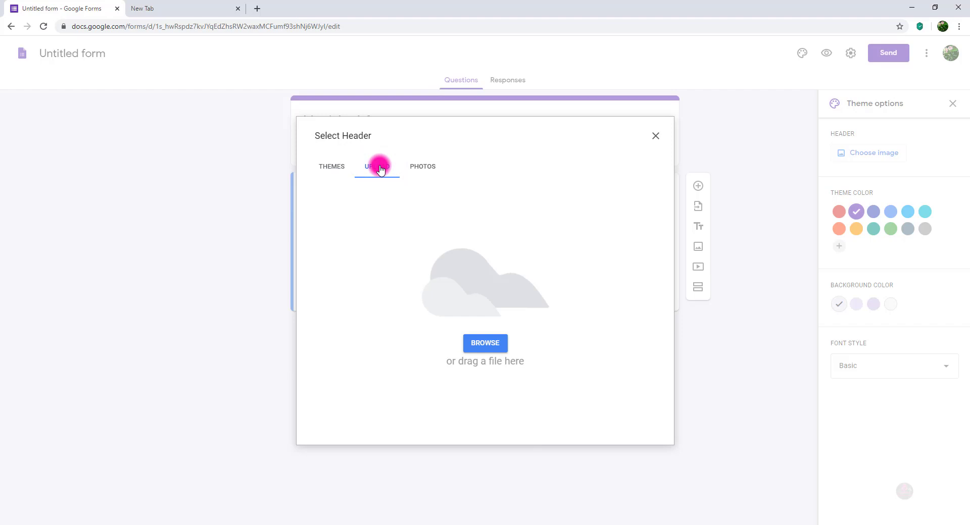
pyautogui.click(423, 167)
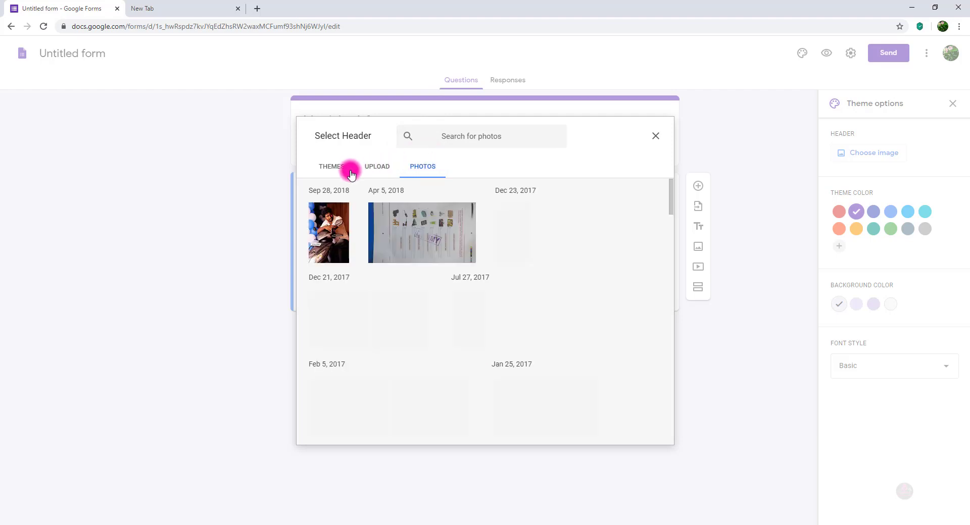
pyautogui.click(332, 171)
pyautogui.click(591, 292)
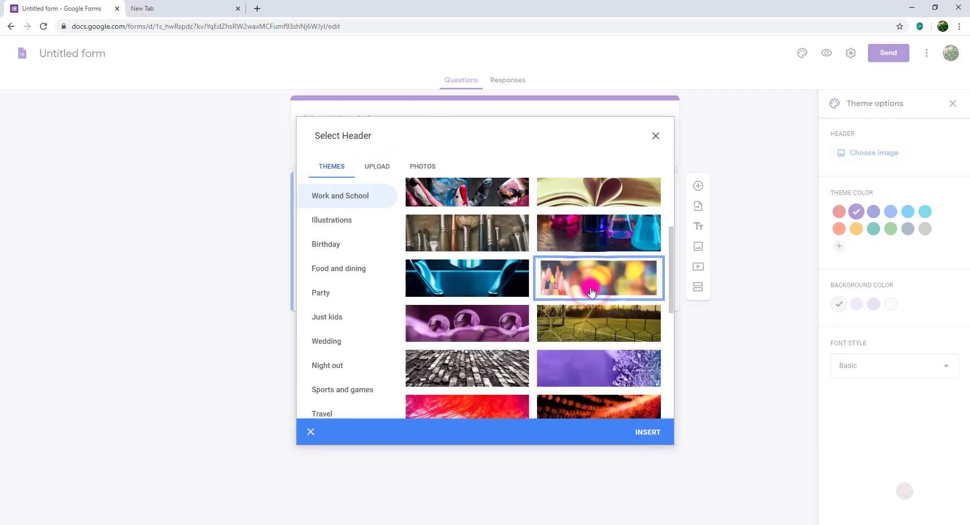
pyautogui.click(649, 434)
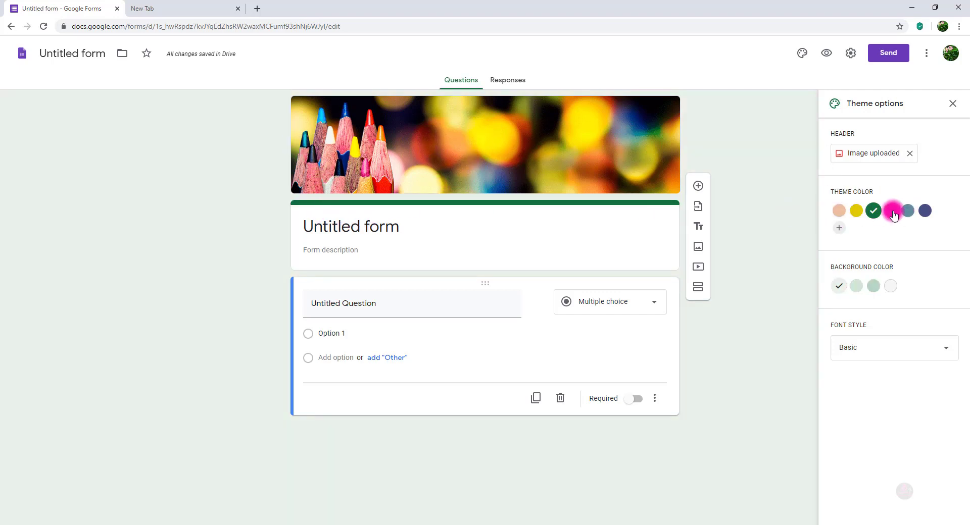
# Step: Try the dark blue, yellow and peach theme colours and set the theme colour back to green
pyautogui.click(930, 214)
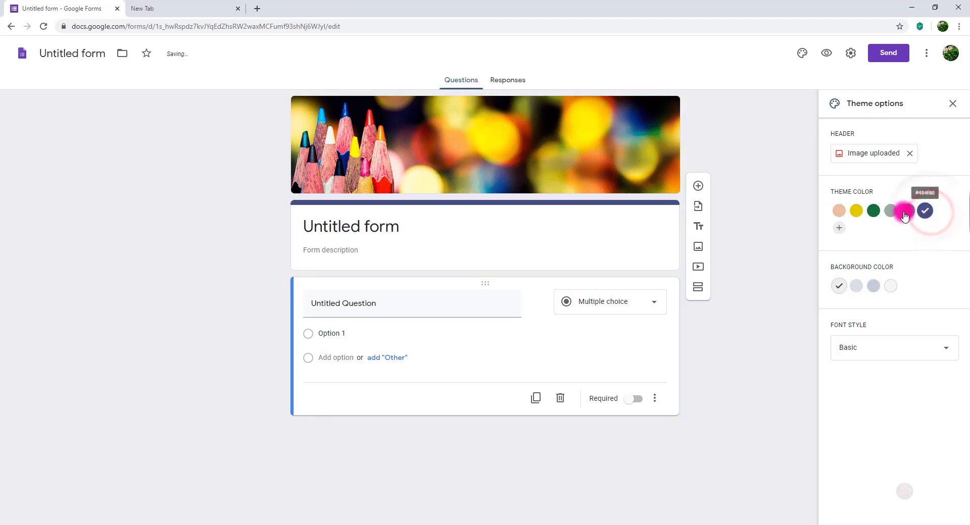
pyautogui.click(853, 211)
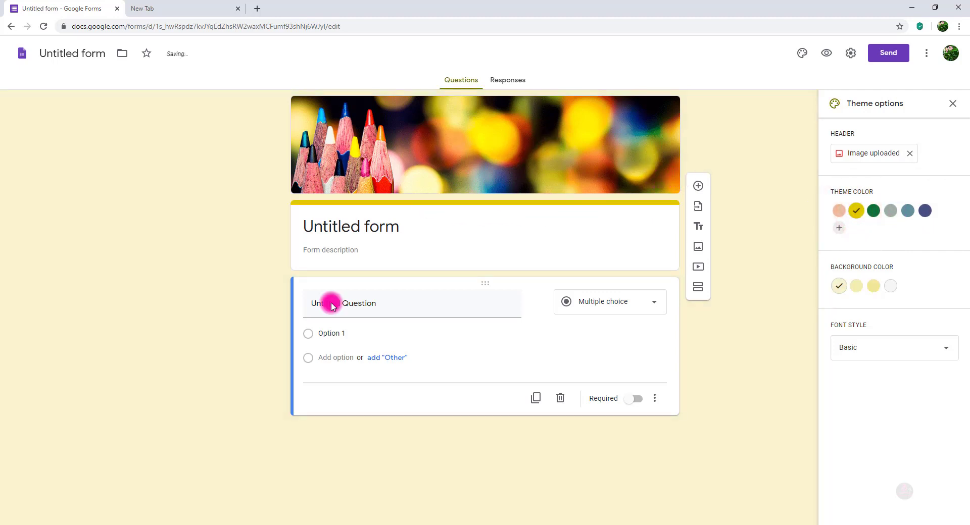
pyautogui.click(842, 213)
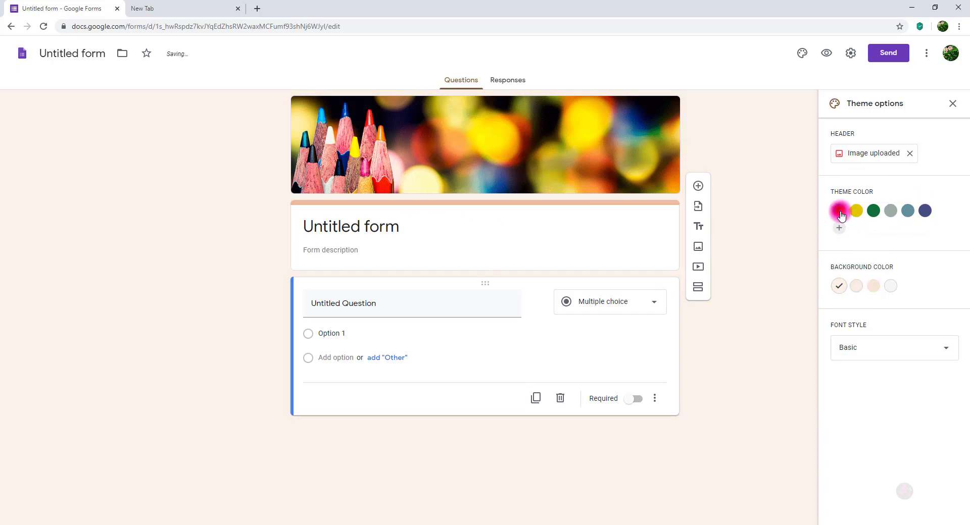
pyautogui.click(872, 213)
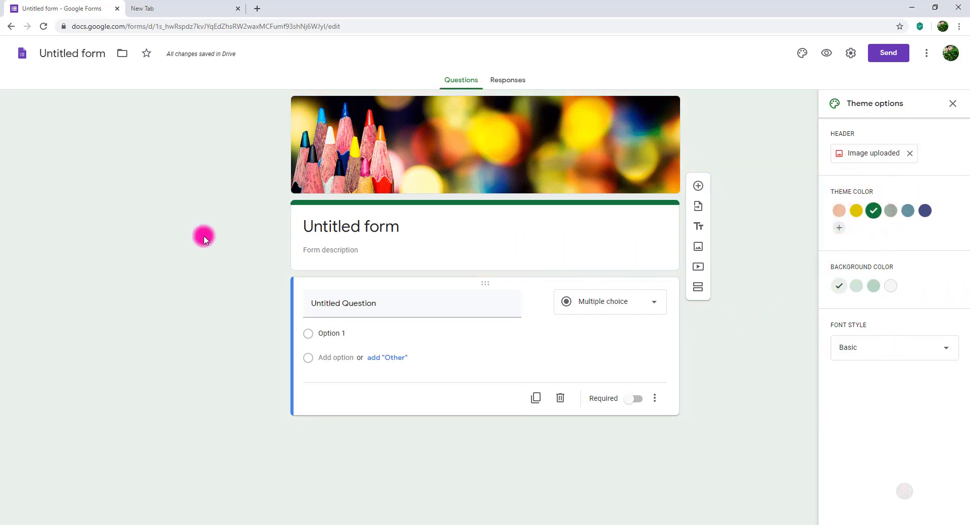
# Step: Set the form's background colour to gray and choose the Basic font style
pyautogui.click(873, 287)
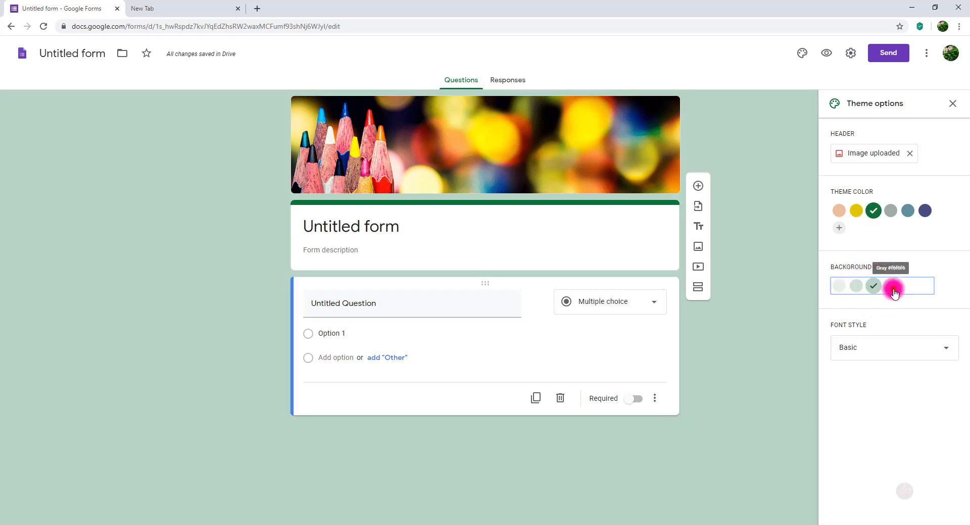
pyautogui.click(893, 288)
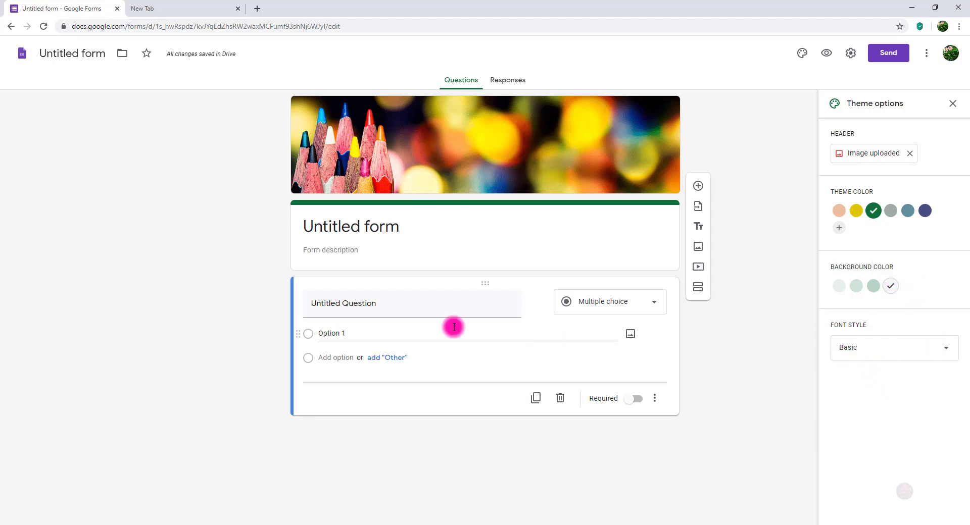
pyautogui.click(948, 352)
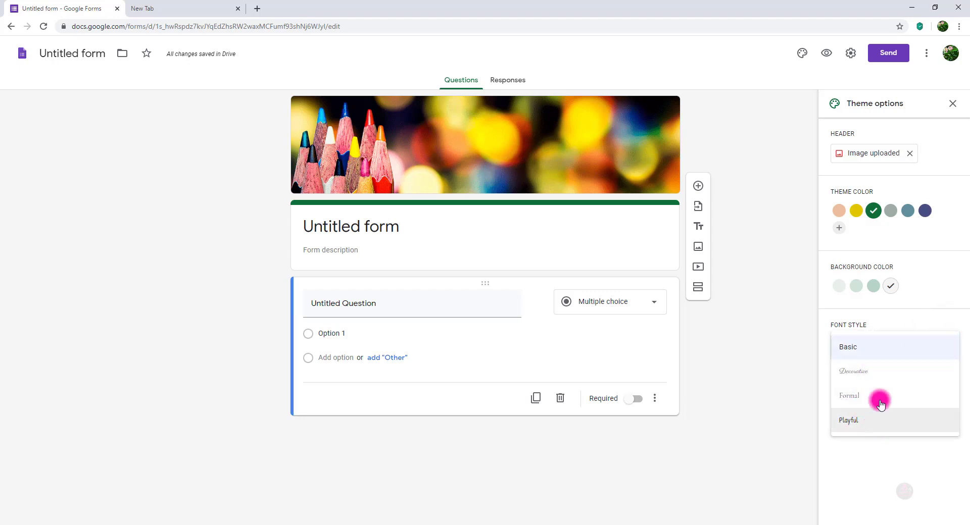
pyautogui.click(882, 357)
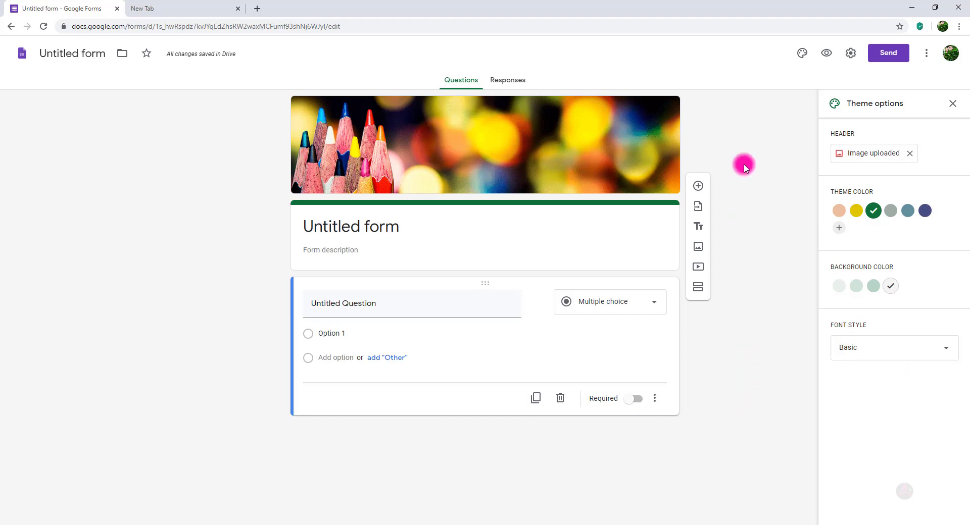
# Step: In the general settings, allow editing after submit, leaving email collection and the 1-response limit off after trying them
pyautogui.click(850, 56)
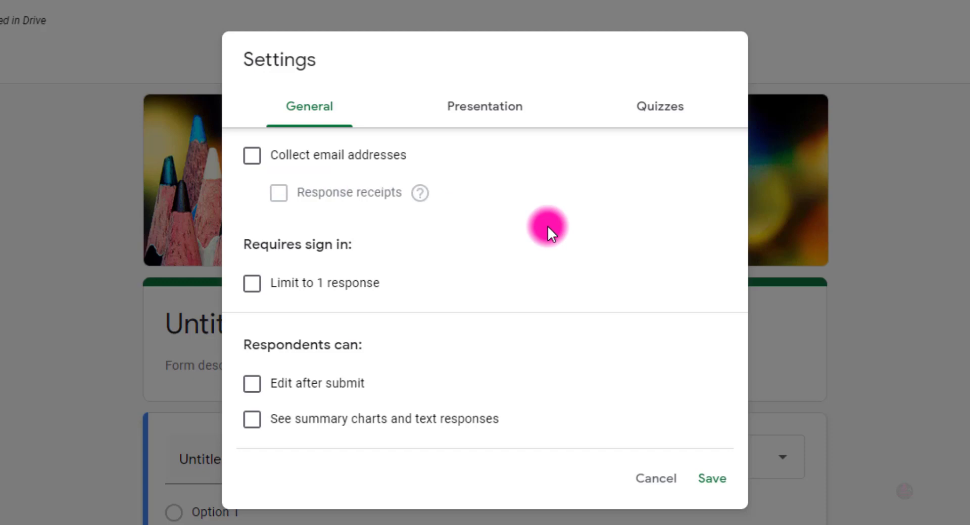
pyautogui.click(254, 162)
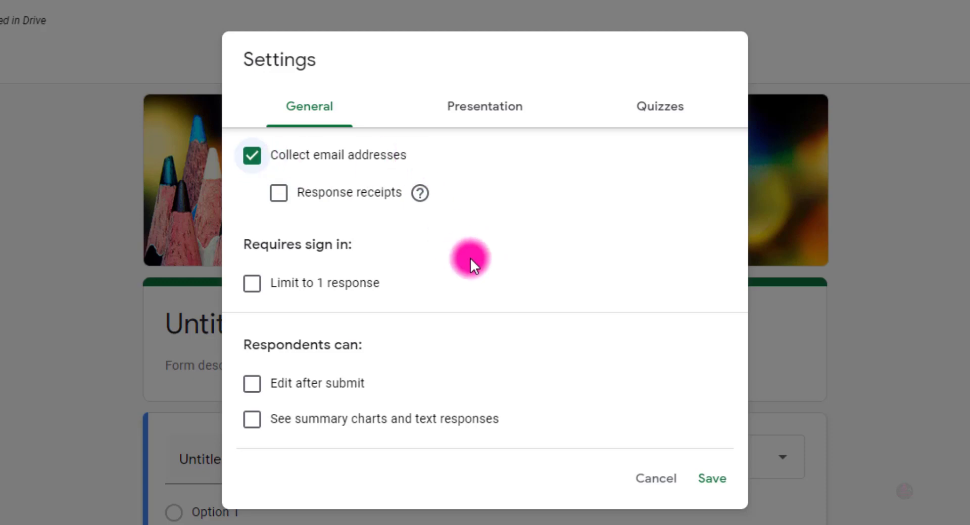
pyautogui.click(255, 160)
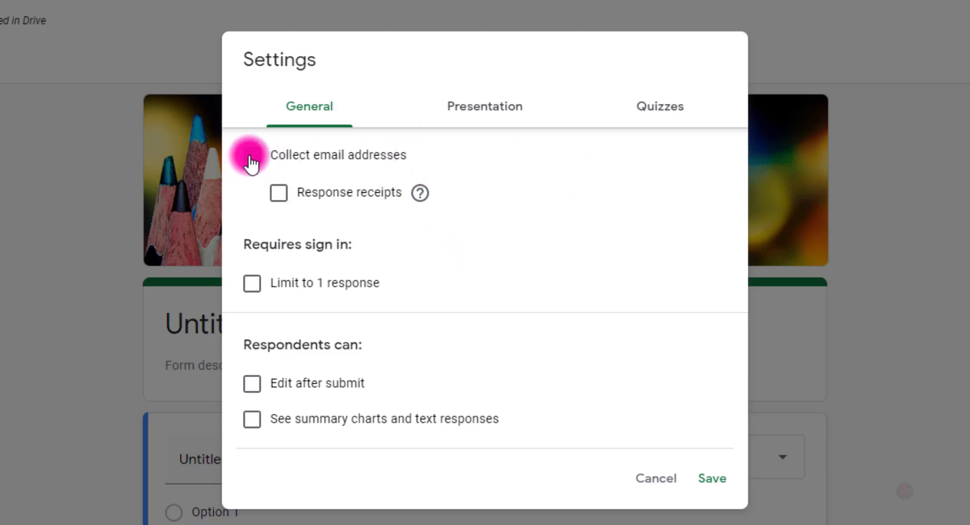
pyautogui.click(252, 157)
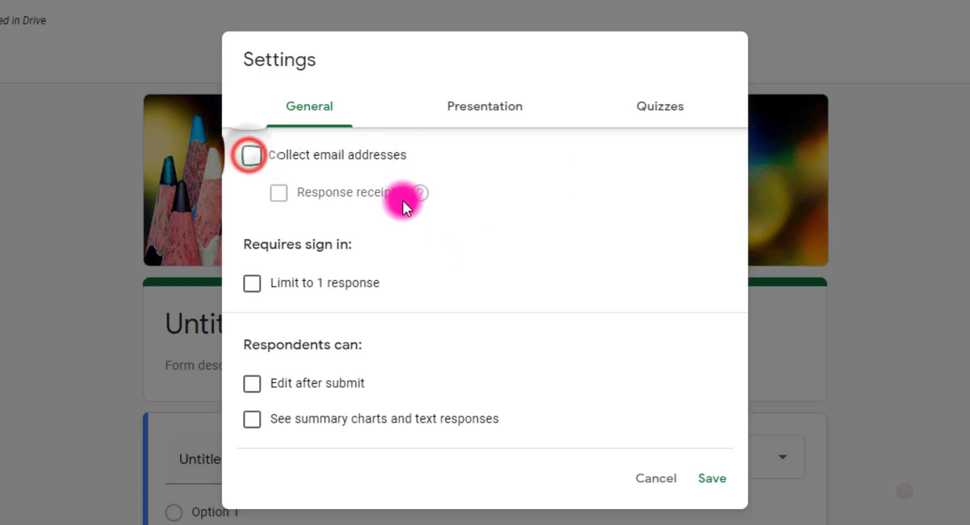
pyautogui.click(254, 292)
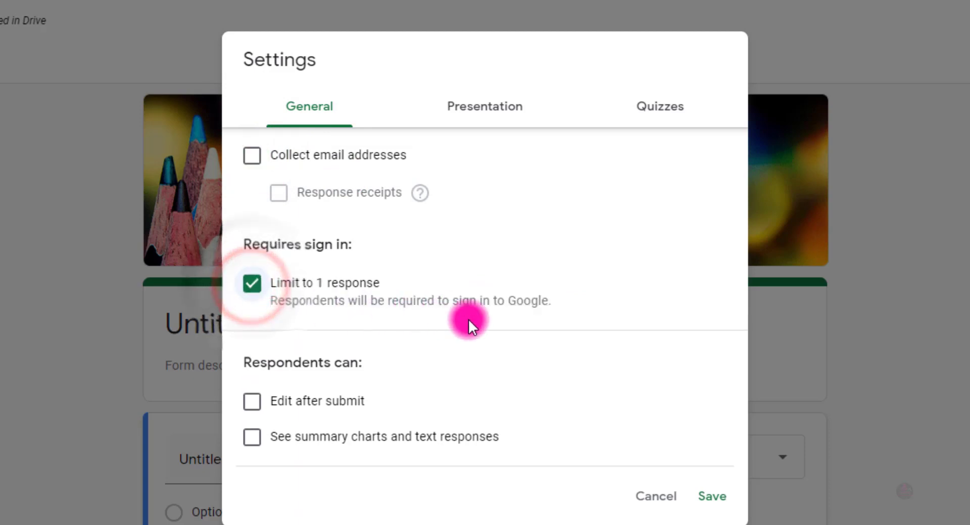
pyautogui.click(254, 290)
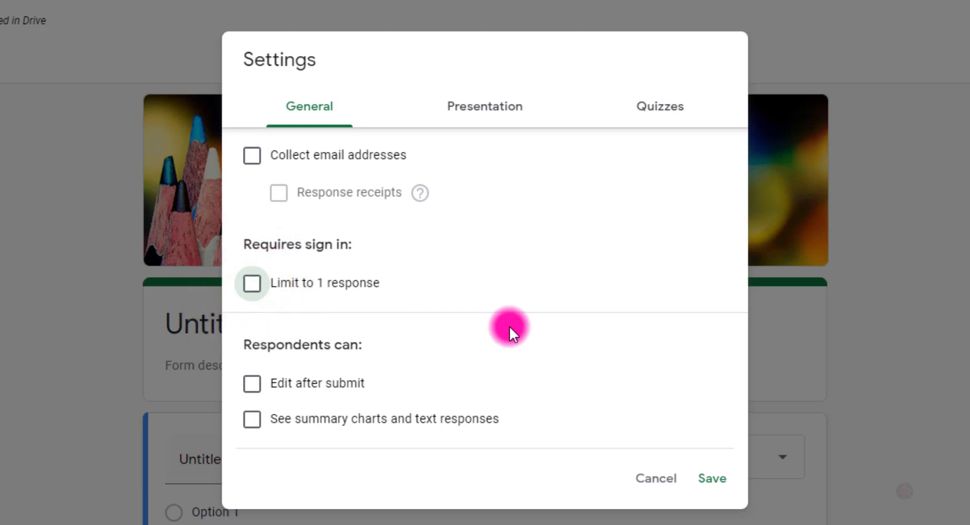
pyautogui.click(254, 387)
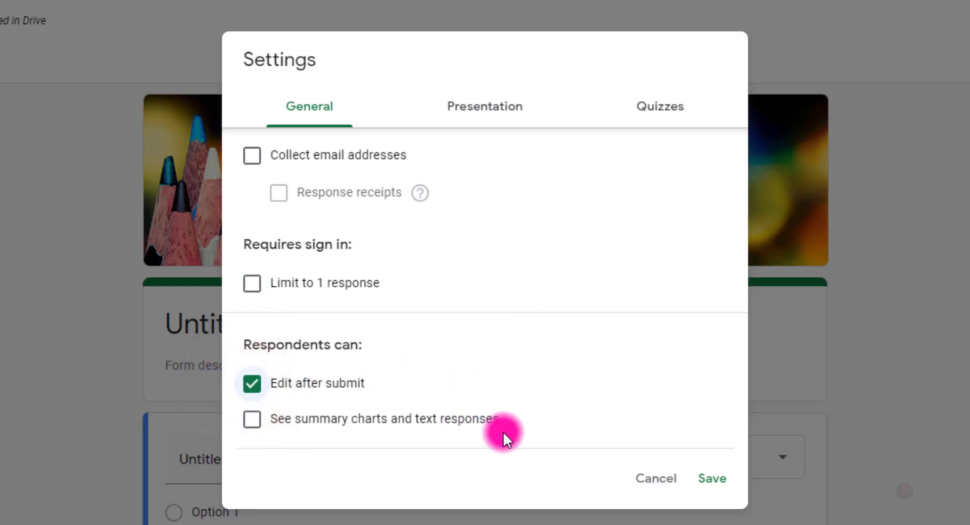
# Step: In the presentation settings, show the progress bar and set the confirmation message to "SUCCESSFULLY COMPLETED!"
pyautogui.click(506, 109)
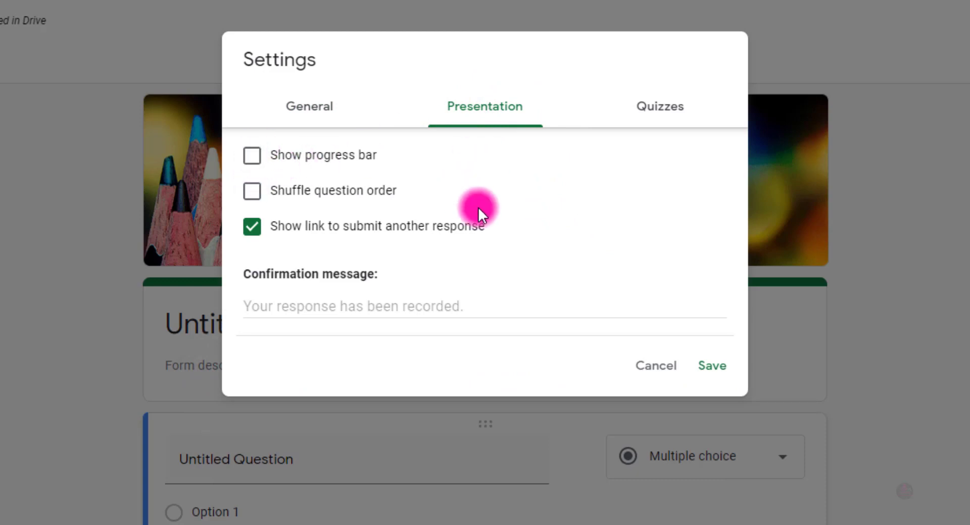
pyautogui.click(253, 156)
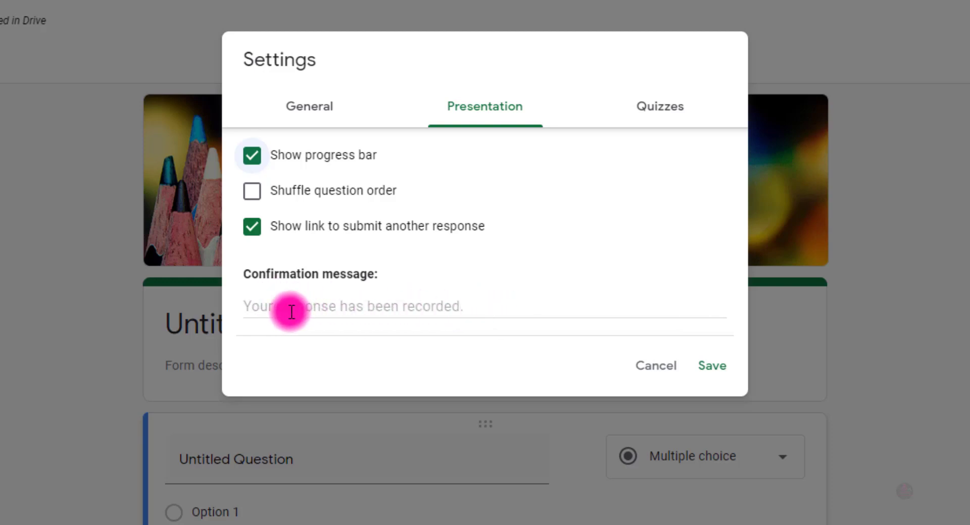
pyautogui.click(475, 308)
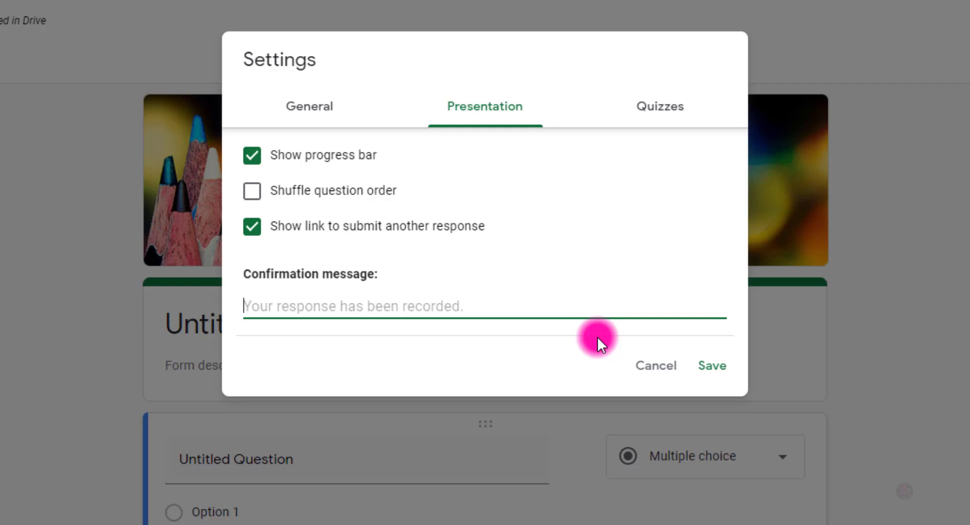
pyautogui.write('SUCCESSFULLY COMPLETED!')
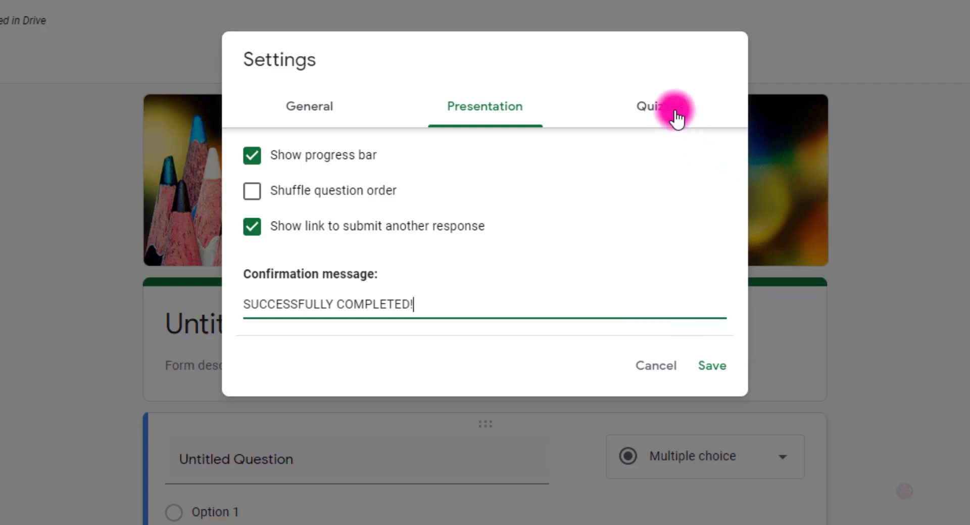
# Step: Make the form a quiz, keeping missed questions, correct answers and point values visible to respondents
pyautogui.click(656, 108)
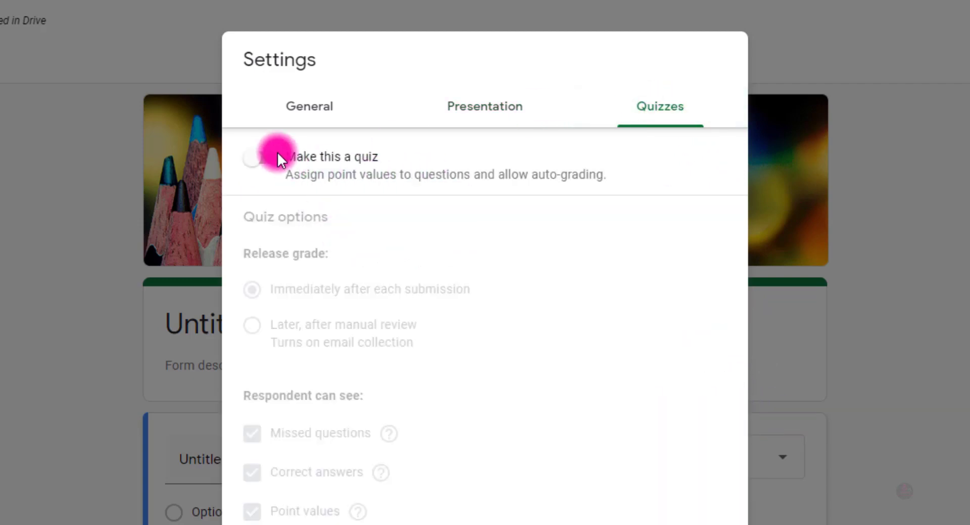
pyautogui.click(277, 157)
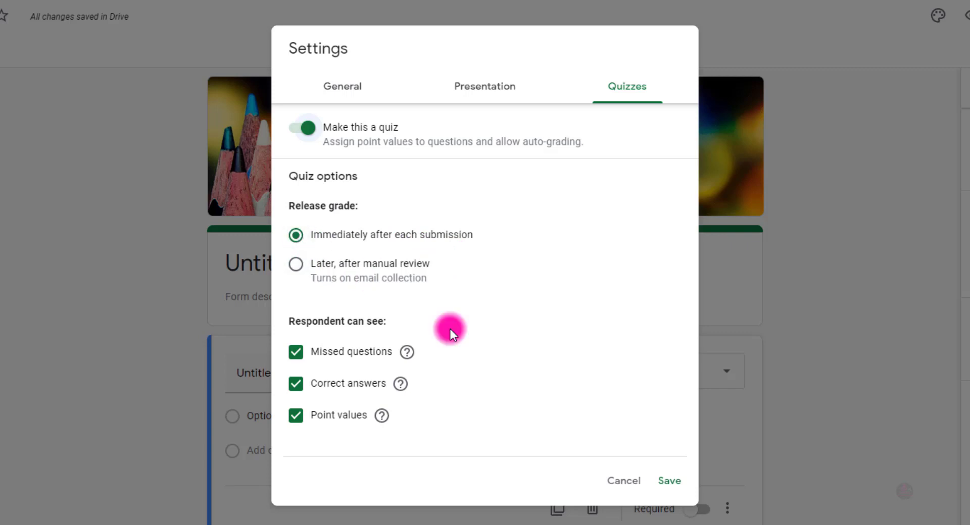
pyautogui.click(296, 385)
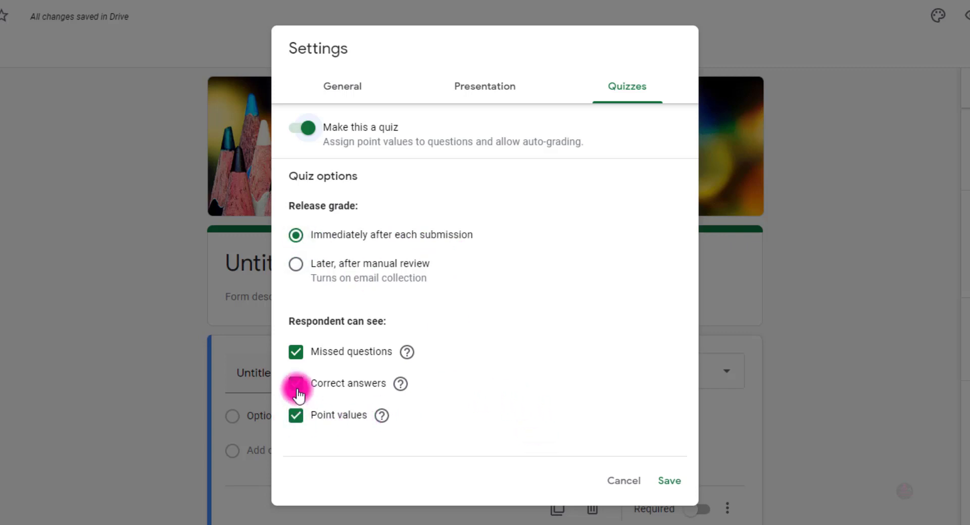
pyautogui.click(297, 386)
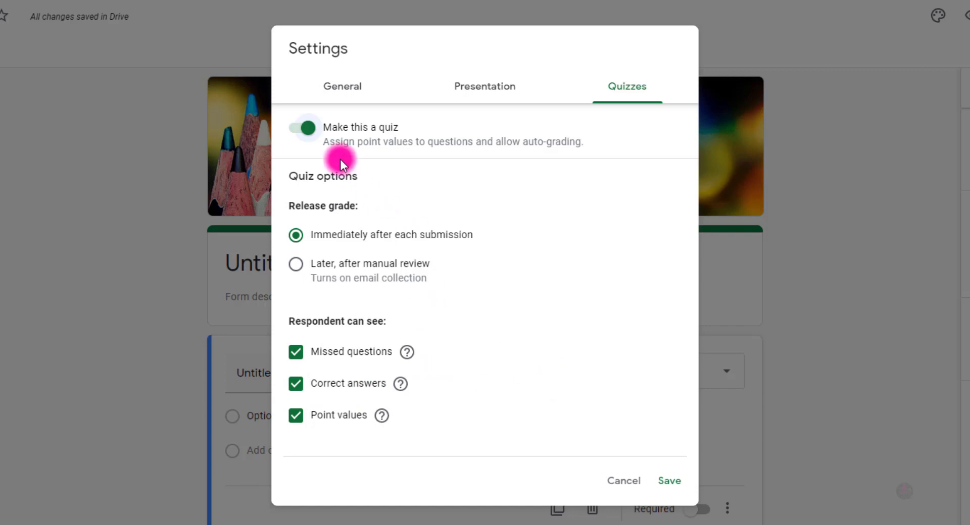
pyautogui.click(297, 416)
pyautogui.click(298, 390)
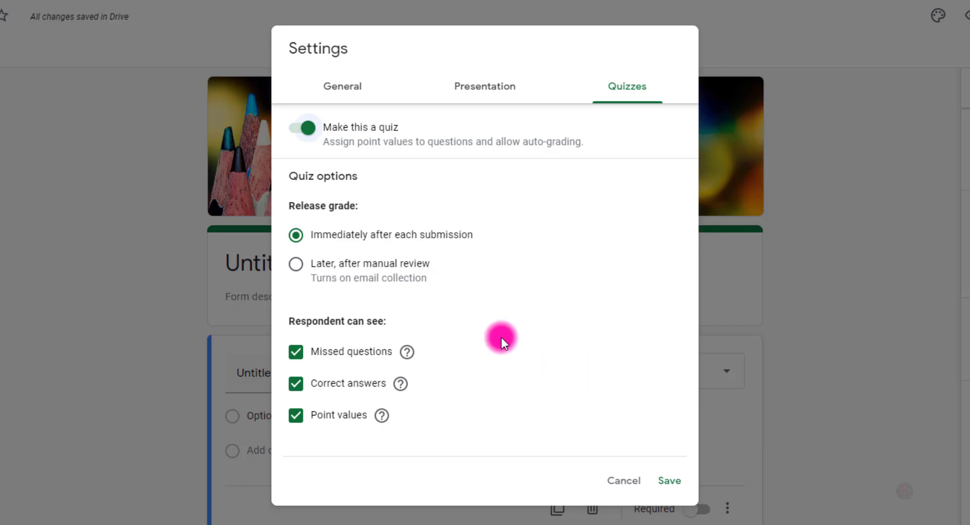
# Step: Save the quiz settings, then title the form "10 ENGLISH" with the description "ONE MARKS"
pyautogui.click(673, 484)
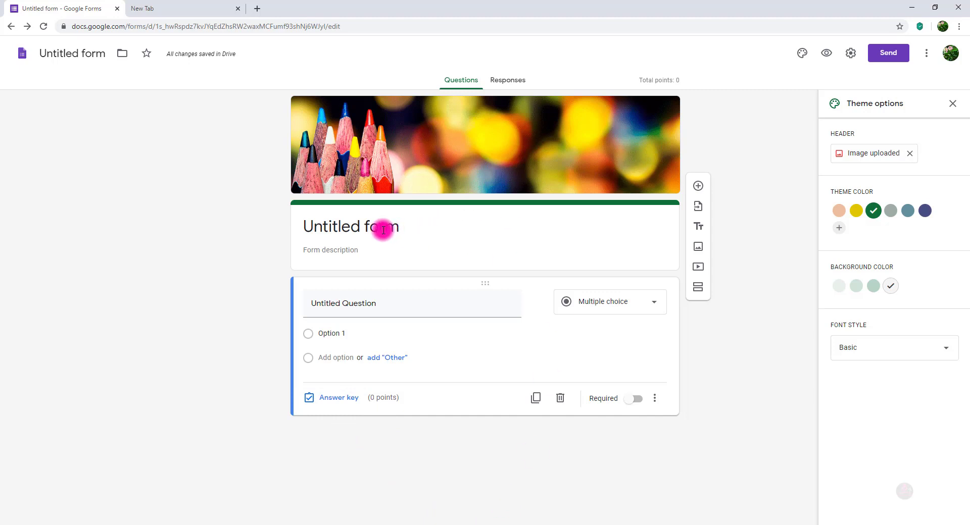
pyautogui.moveTo(370, 228); pyautogui.dragTo(403, 227)
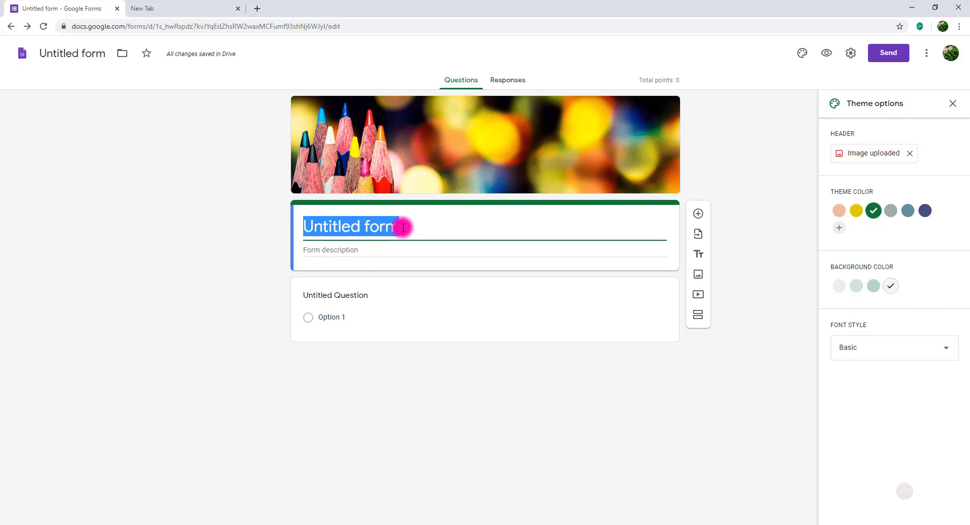
pyautogui.write('10 ENGLISH')
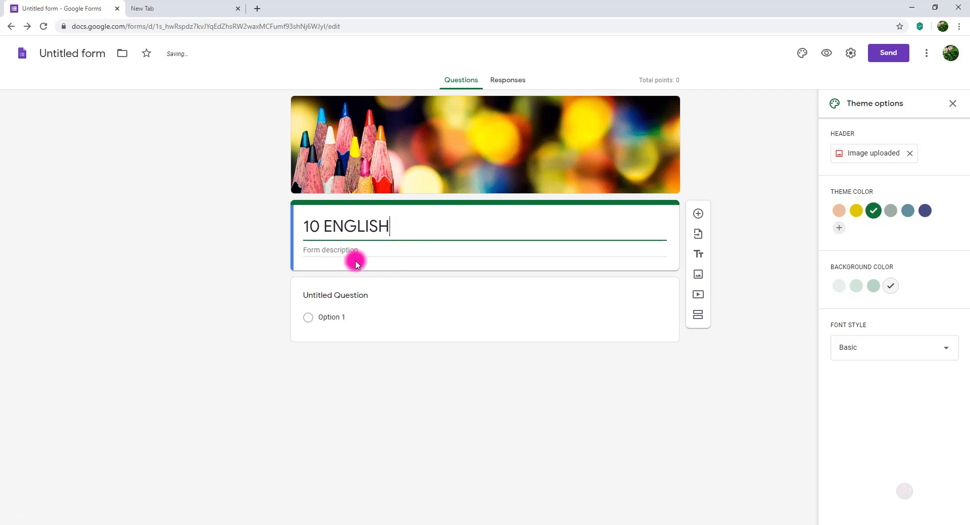
pyautogui.click(338, 252)
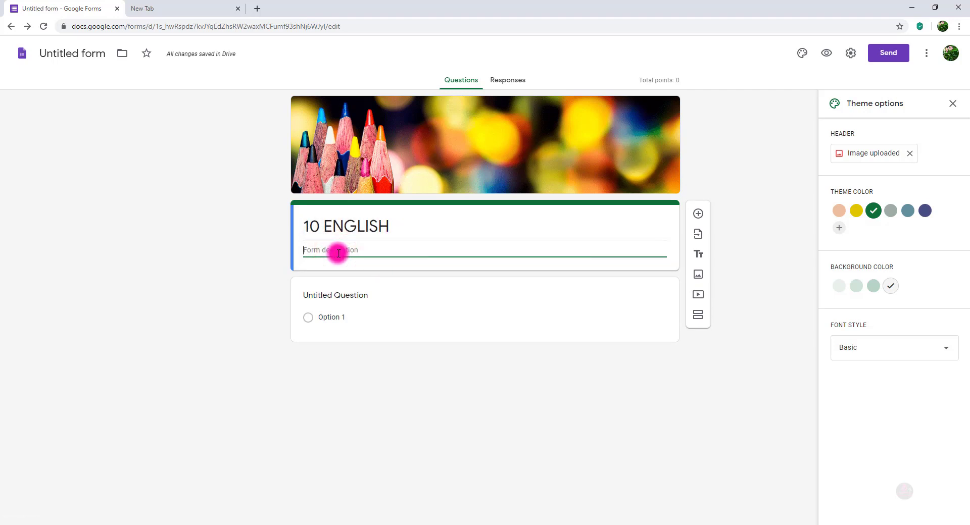
pyautogui.write('ONE MARKS')
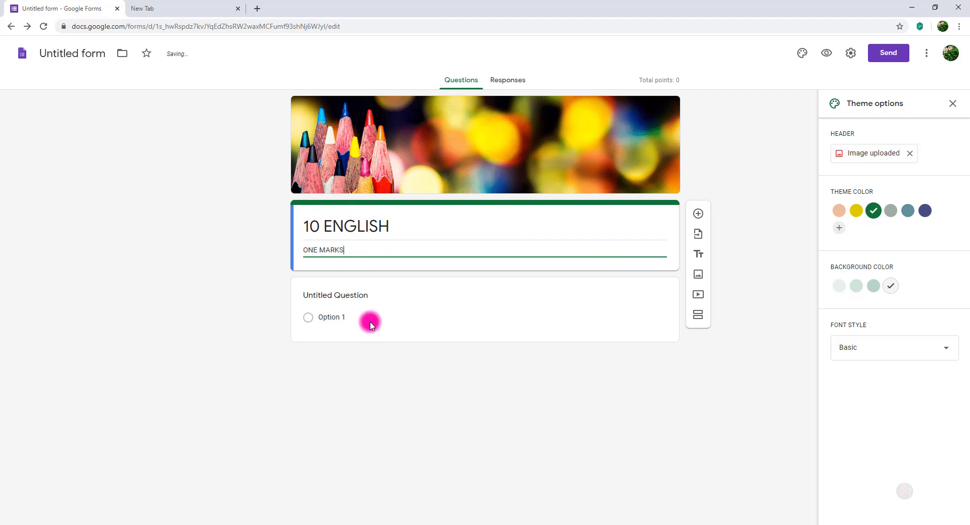
# Step: Set the first question's text to "FIRST LESSON NAME?" and keep it as a Multiple choice question
pyautogui.click(401, 307)
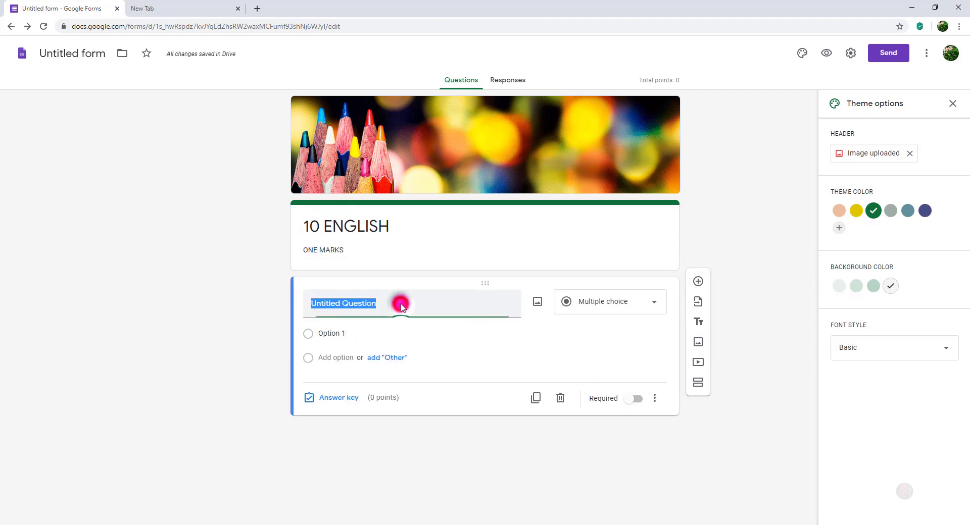
pyautogui.click(654, 306)
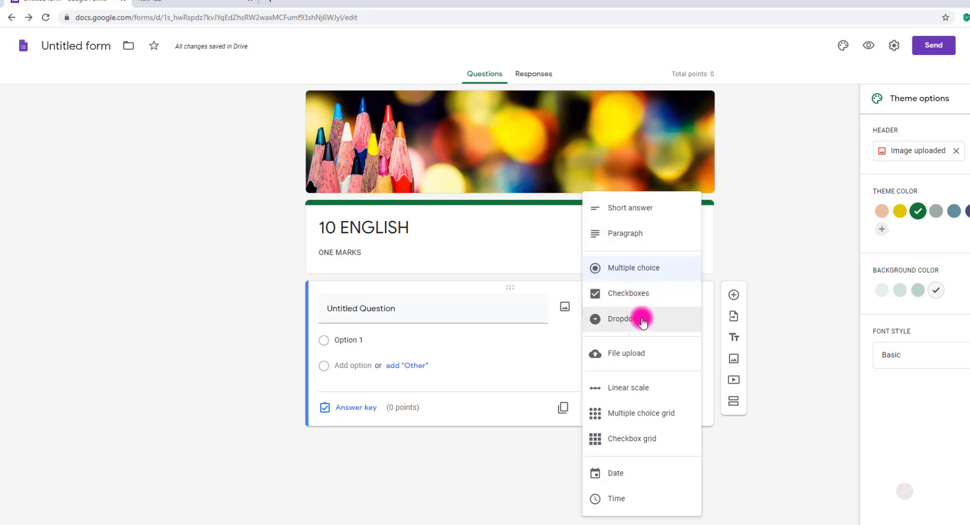
pyautogui.click(654, 270)
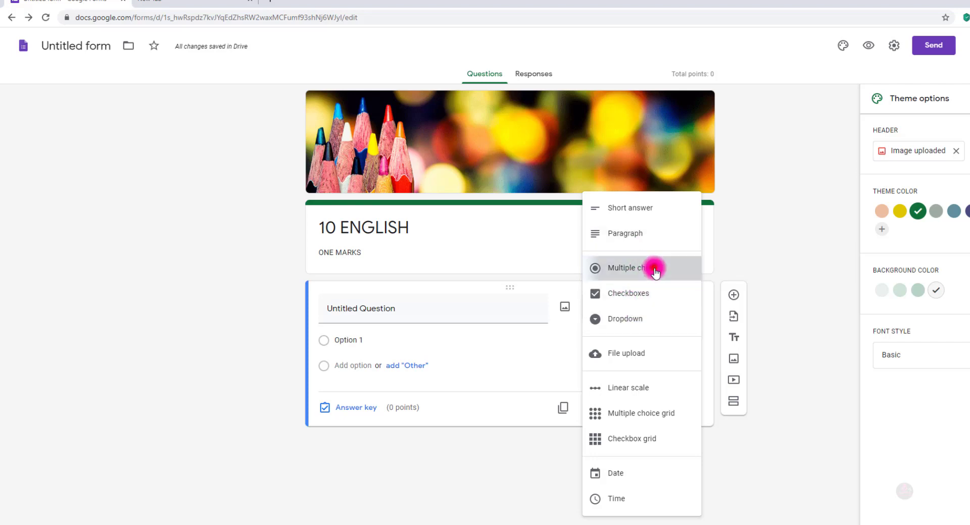
pyautogui.click(394, 342)
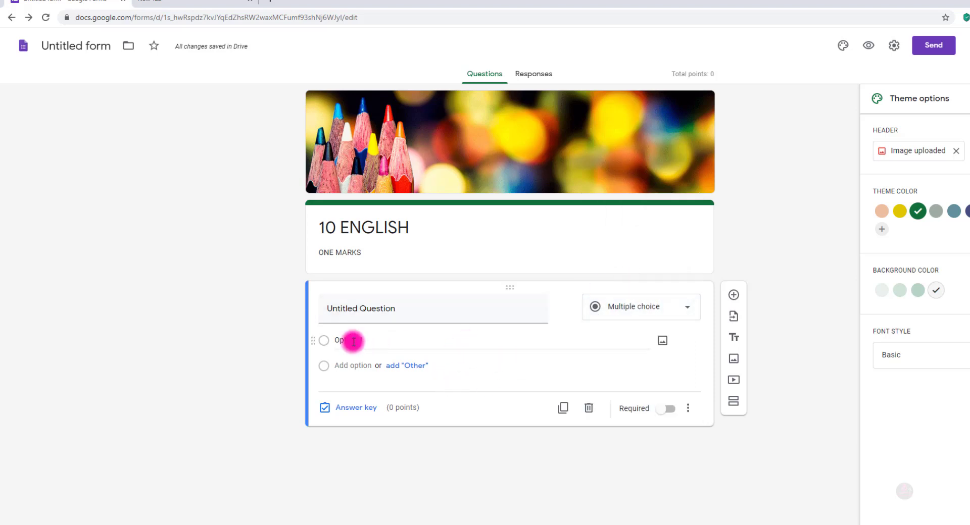
pyautogui.click(400, 310)
pyautogui.tripleClick(401, 309)
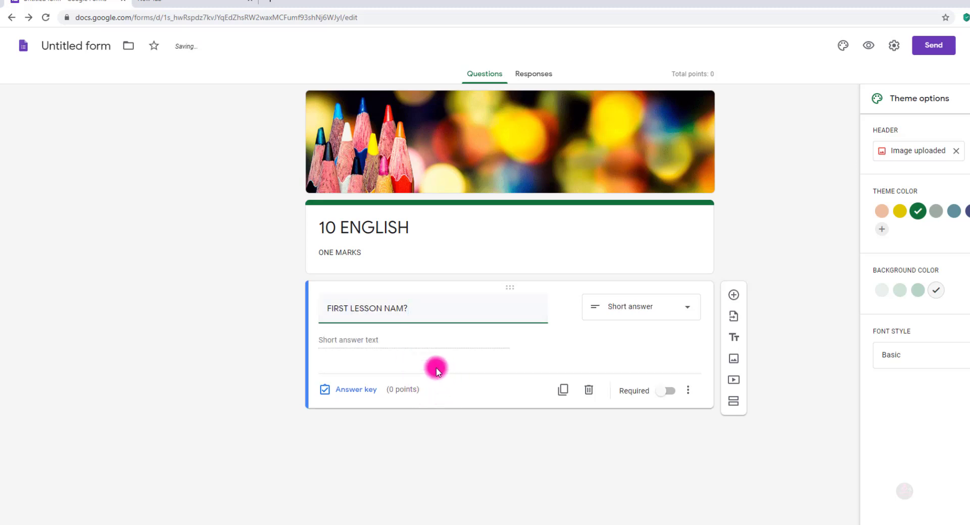
pyautogui.click(776, 321)
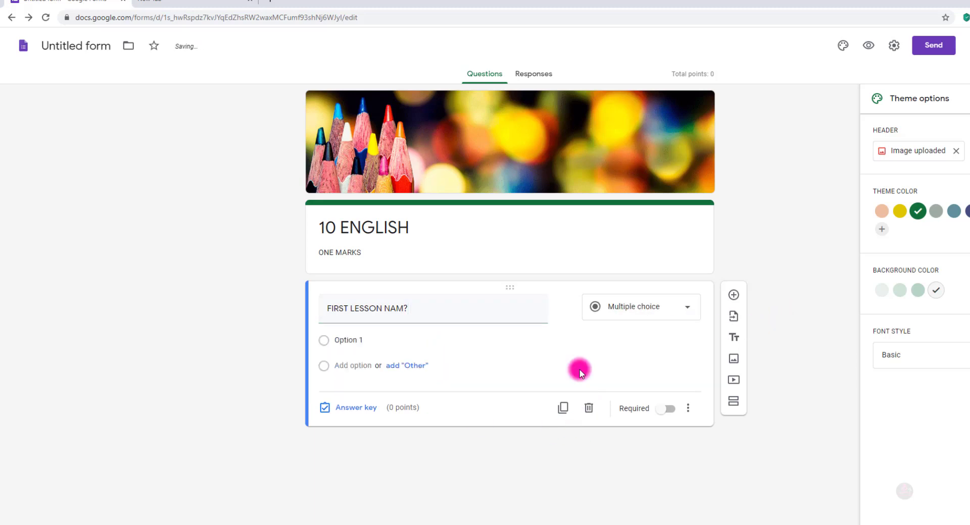
pyautogui.tripleClick(403, 309)
pyautogui.click(411, 307)
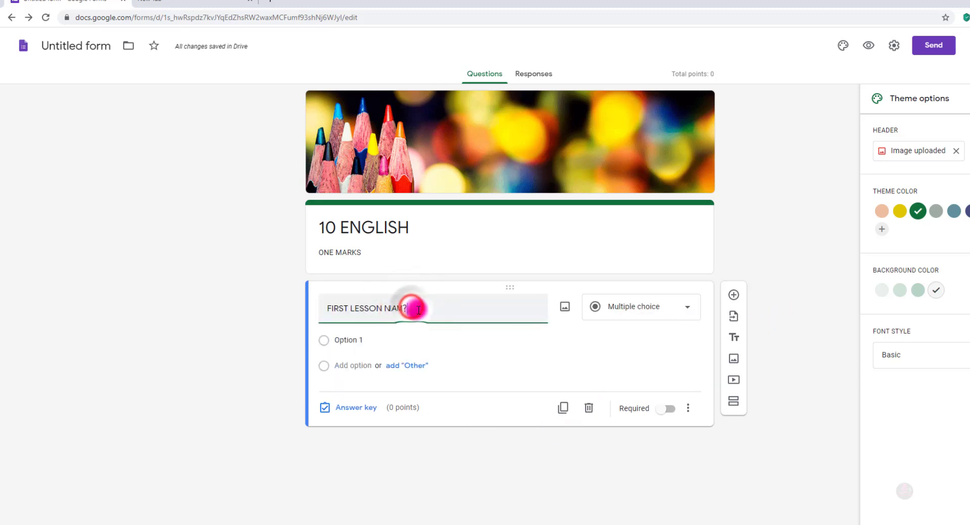
# Step: Give the lesson name question the options "FIRST TRAIN", "FIRST FLIGHT" and "SECOND CAR"
pyautogui.click(355, 341)
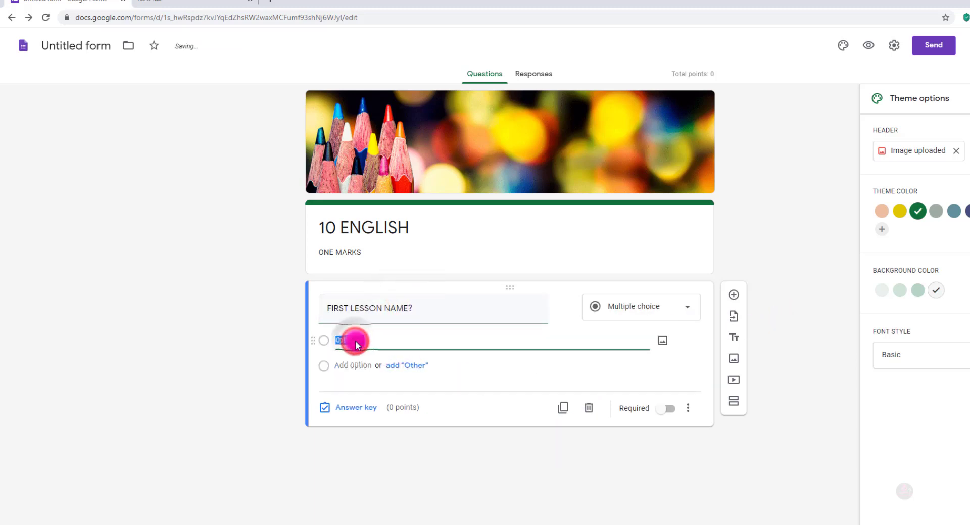
pyautogui.write('FIRST TRAIN')
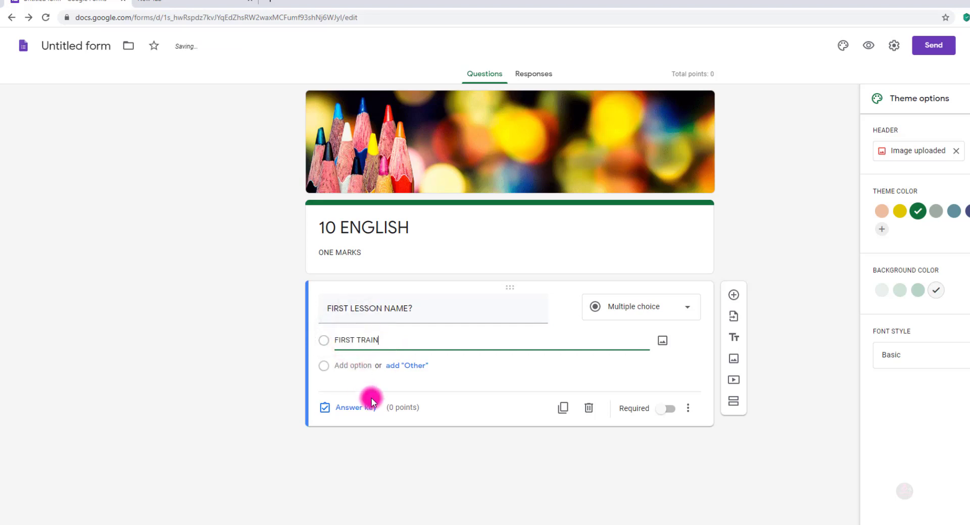
pyautogui.click(348, 366)
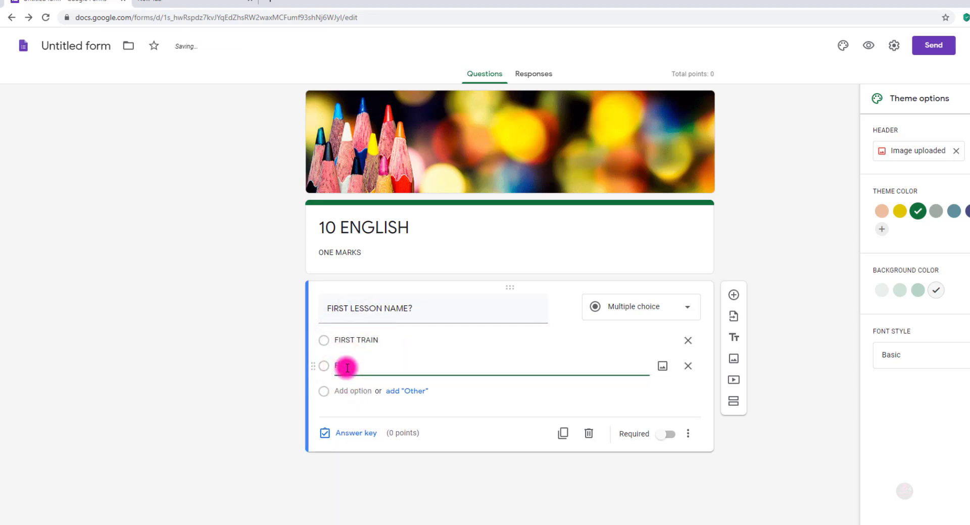
pyautogui.click(351, 394)
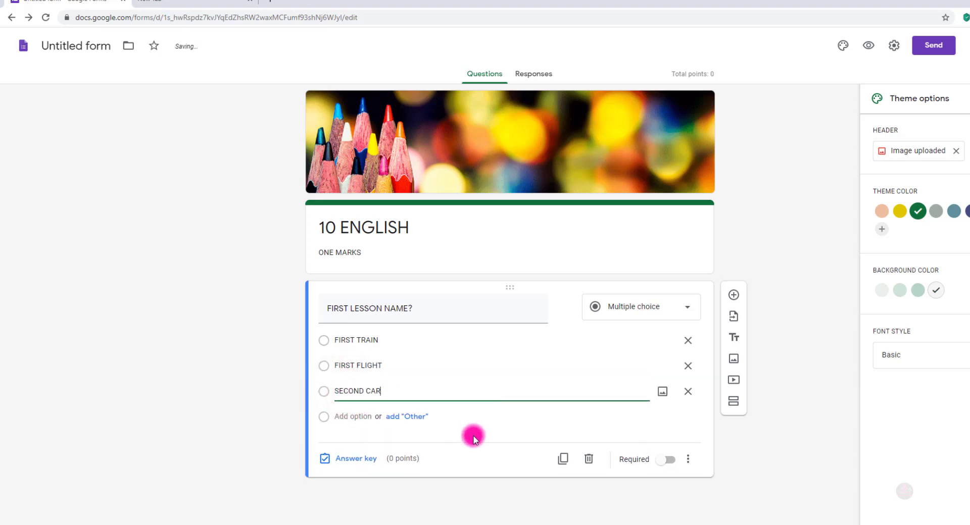
# Step: In the answer key, mark FIRST FLIGHT as correct and add the feedback "TRY AGAIN" for incorrect and "GOOD" for correct answers
pyautogui.click(352, 463)
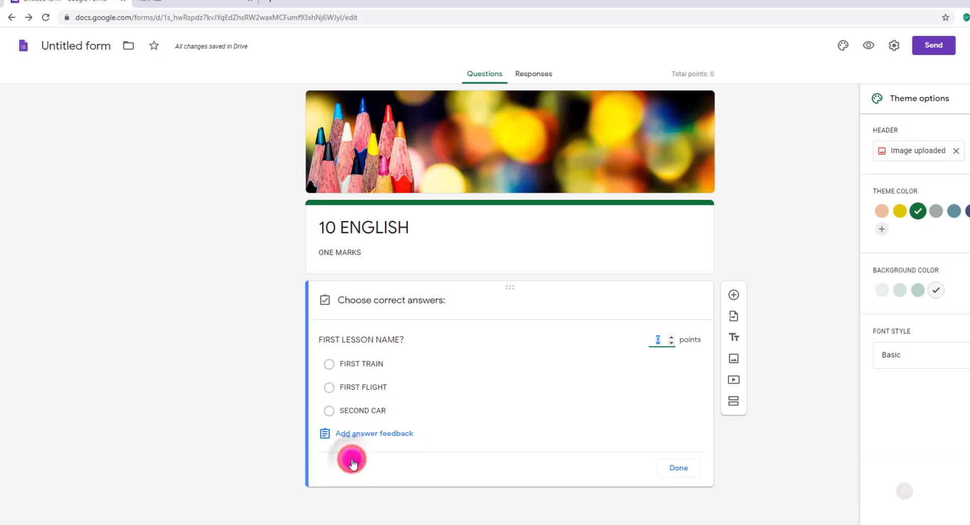
pyautogui.click(332, 390)
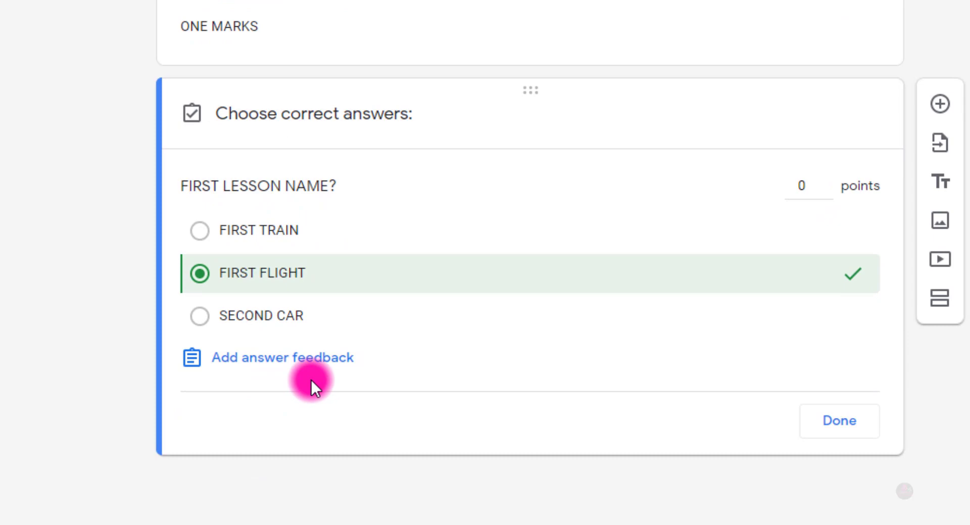
pyautogui.click(263, 369)
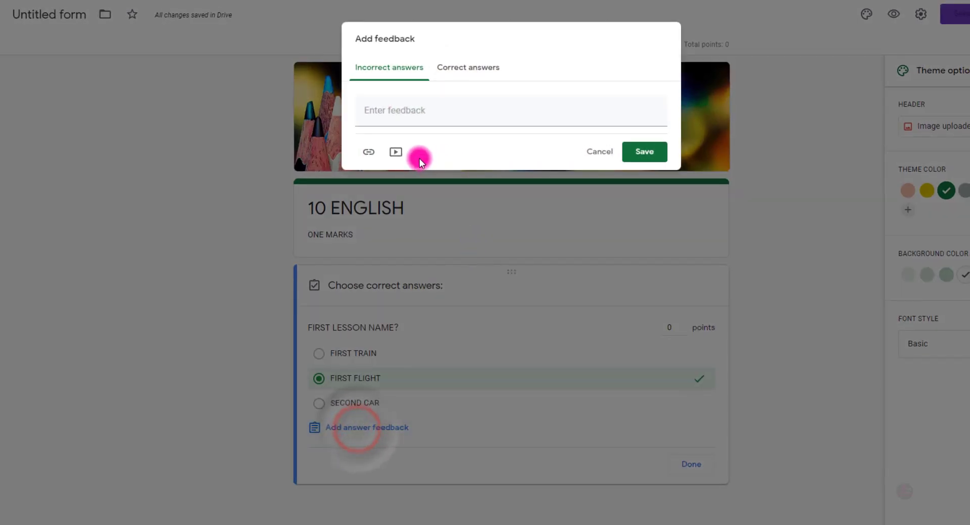
pyautogui.click(396, 118)
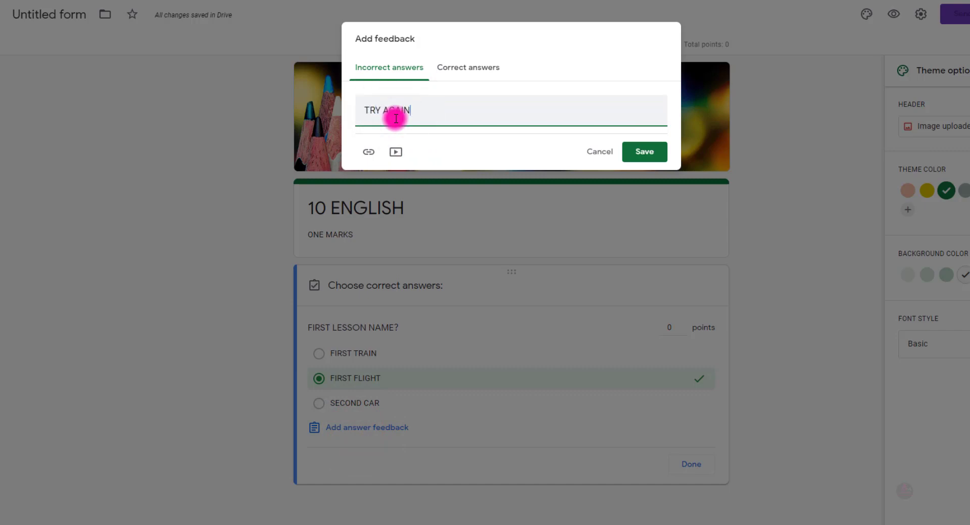
pyautogui.click(466, 66)
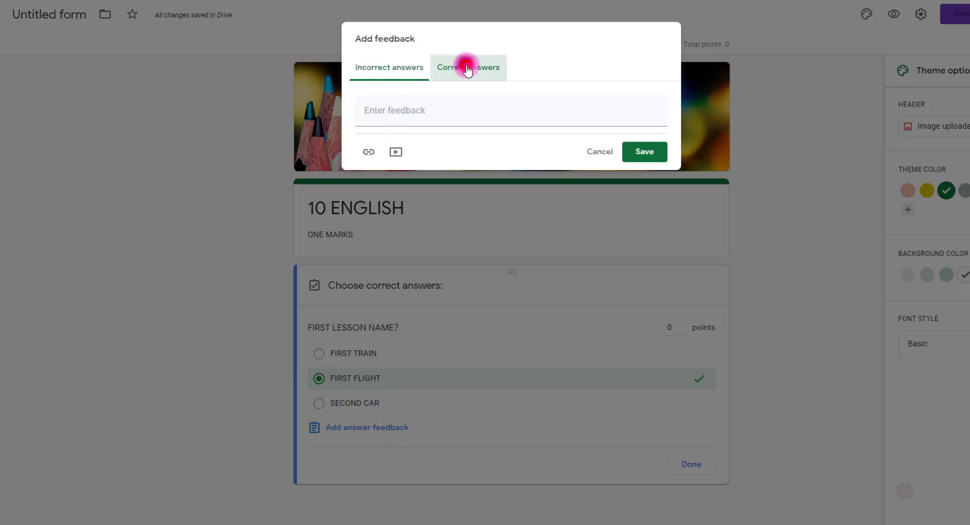
pyautogui.click(399, 114)
pyautogui.write('GOOD')
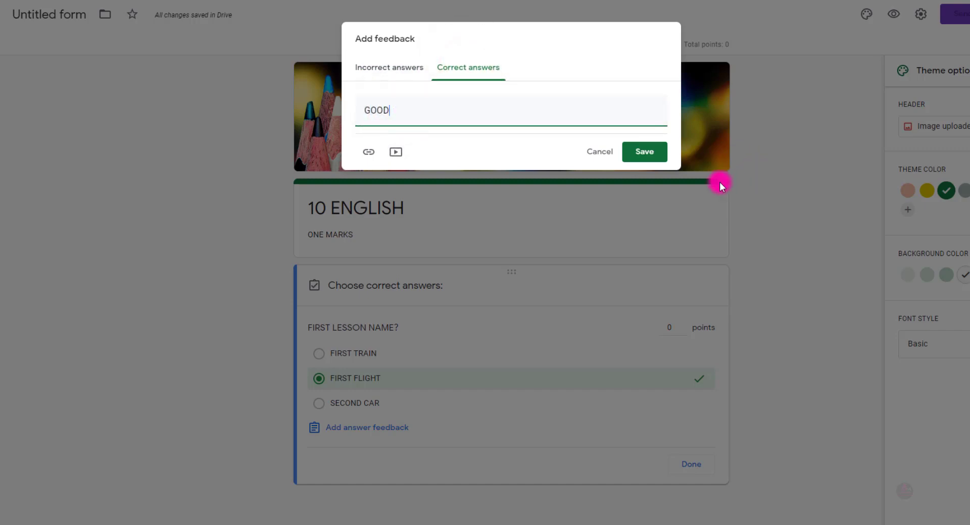
pyautogui.click(642, 152)
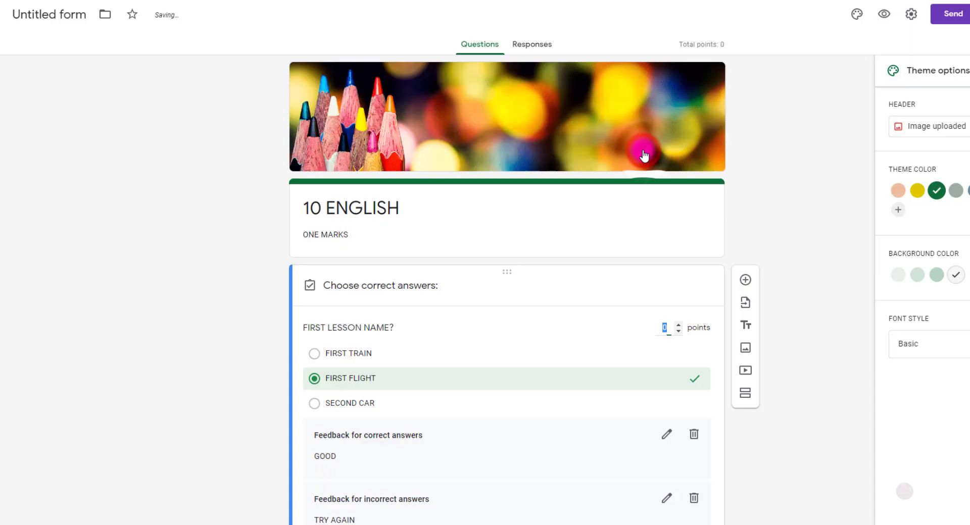
# Step: Set the lesson name question's value to 5 points and finish its answer key
pyautogui.scroll(-1, 782, 440)
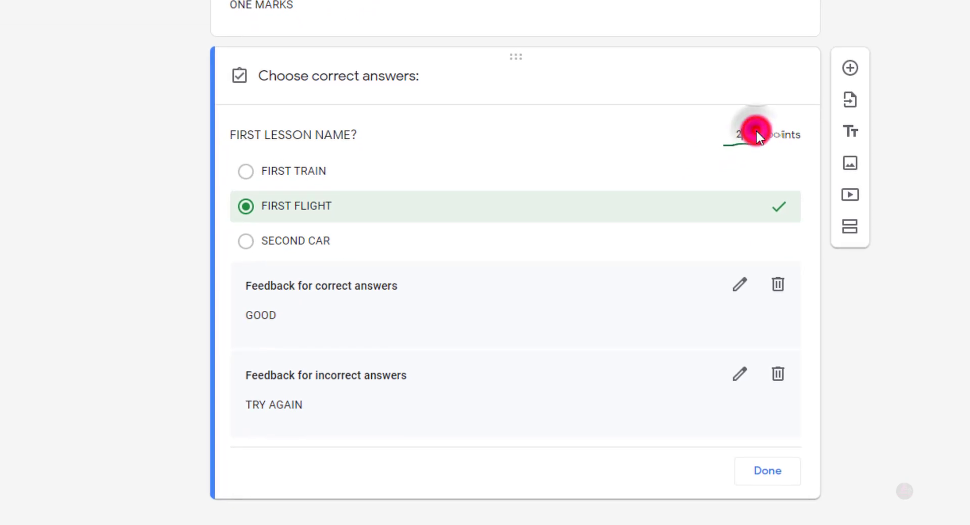
pyautogui.write('5')
pyautogui.click(756, 132)
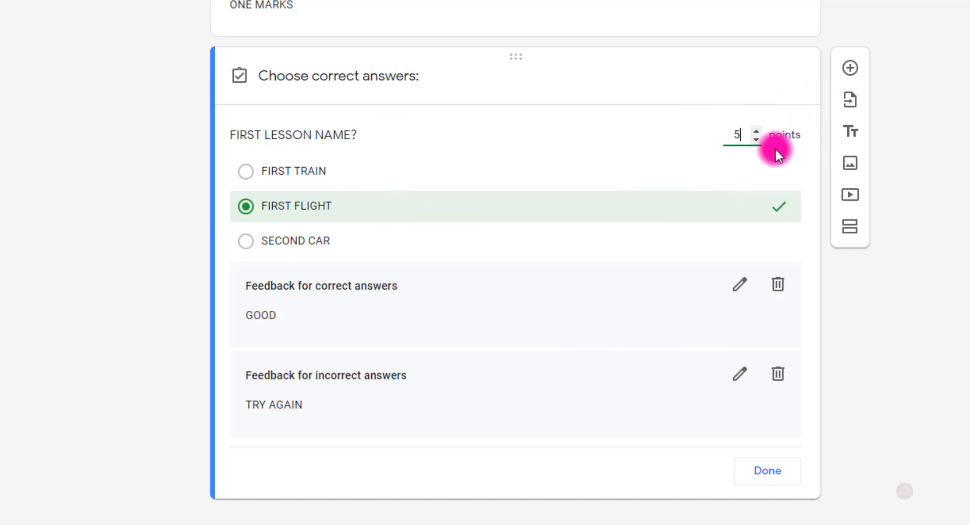
pyautogui.click(768, 475)
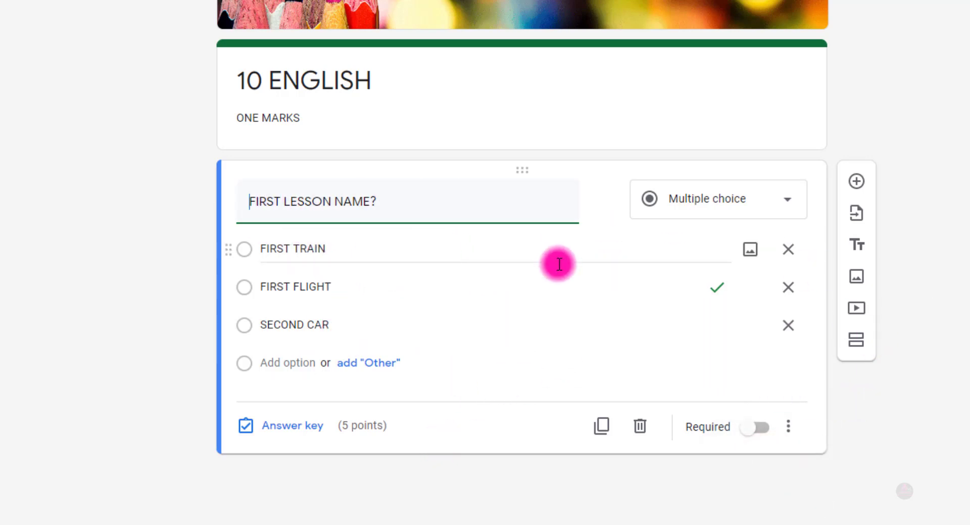
# Step: Duplicate the question and change the copy's text to "KSAHDKFHJLKSH" with the options "JALDSKJFSD", "FKJLAKSJ" and "FAS;P"
pyautogui.click(605, 430)
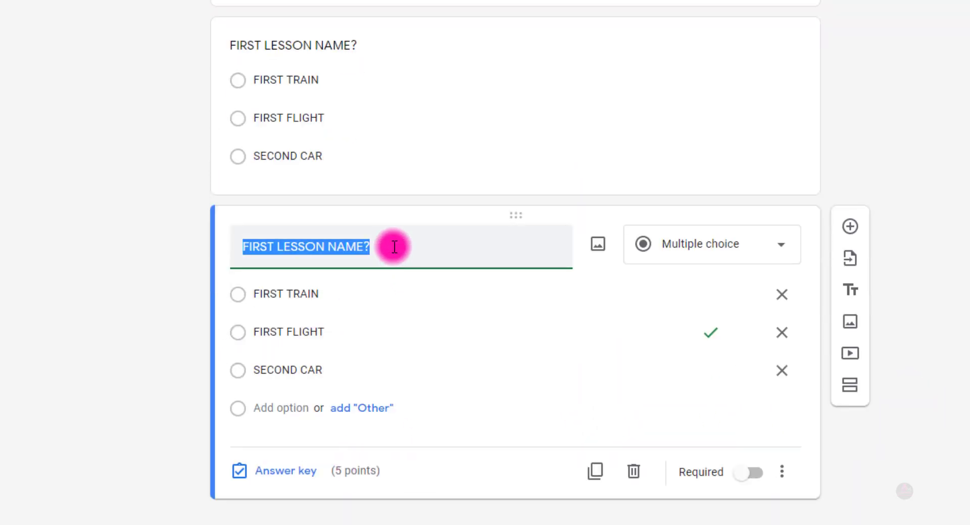
pyautogui.write('KSAHDKFHJLKSH')
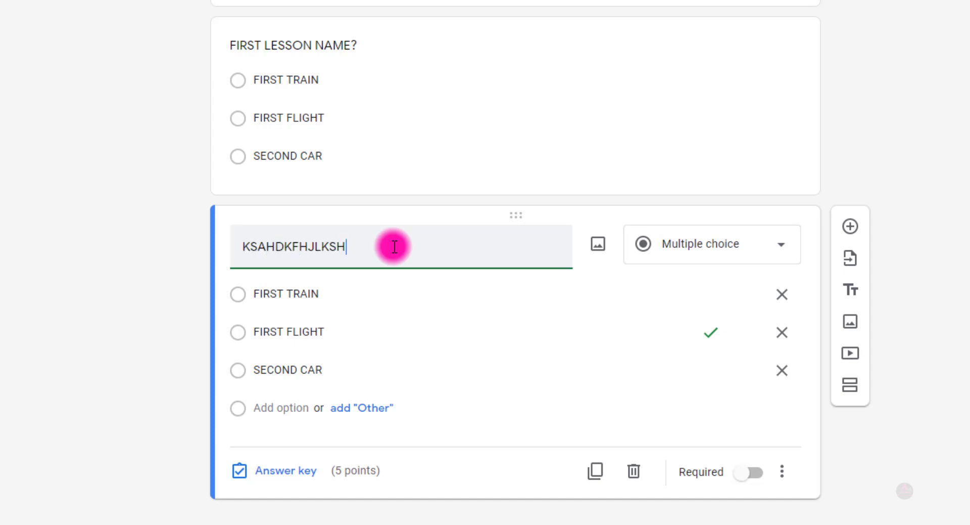
pyautogui.click(292, 294)
pyautogui.write('JALDSKJFSD')
pyautogui.click(307, 331)
pyautogui.write('FKJLAKSJ')
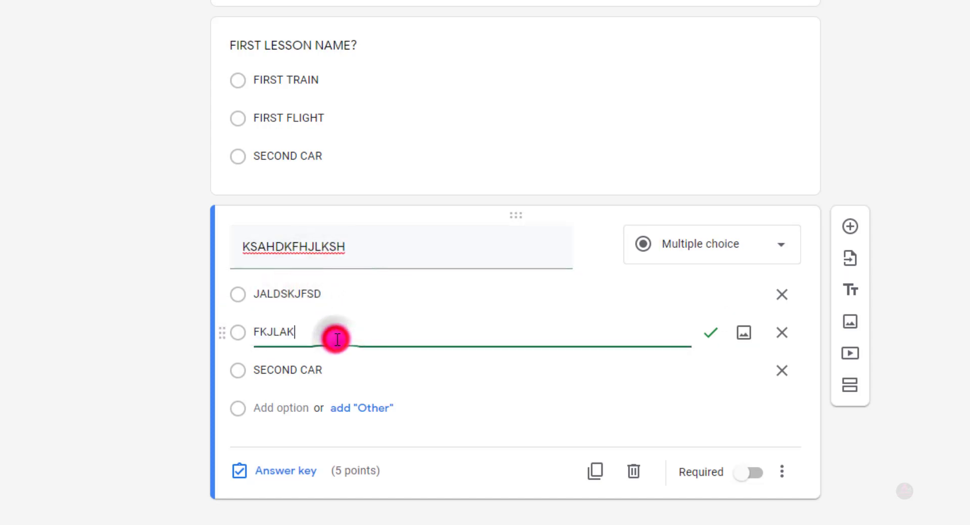
pyautogui.click(334, 371)
pyautogui.write('FAS;P')
# Step: Mark JALDSKJFSD as the duplicated question's correct answer and make the question required
pyautogui.click(281, 473)
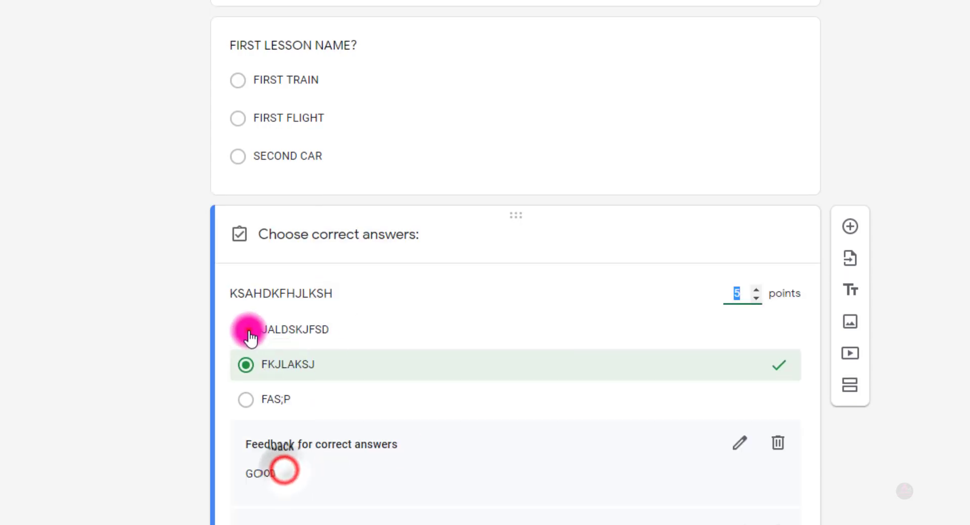
pyautogui.click(247, 329)
pyautogui.scroll(-3, 547, 400)
pyautogui.click(764, 470)
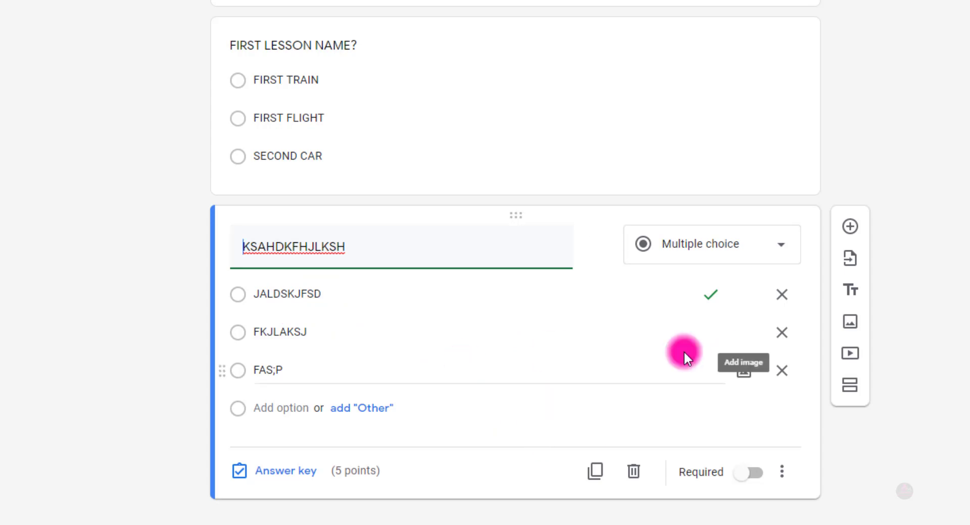
pyautogui.click(759, 476)
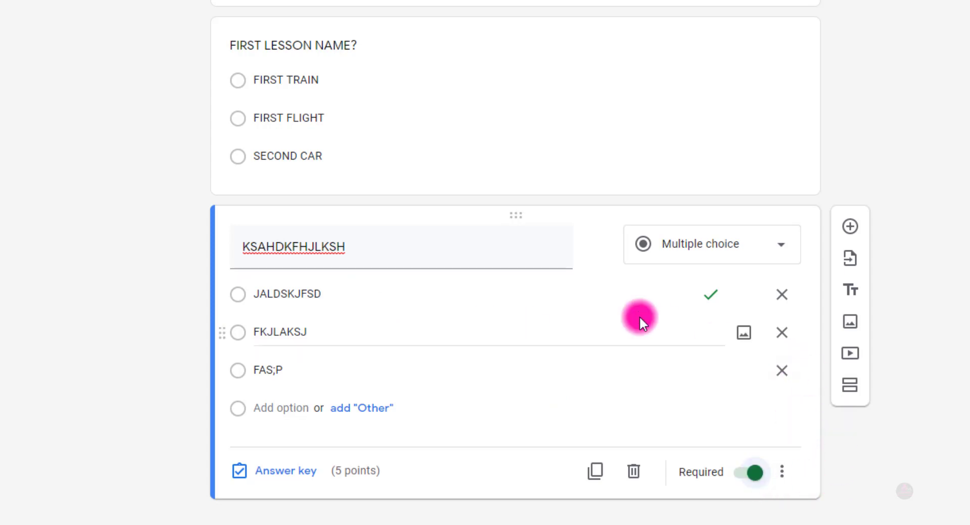
# Step: Convert the duplicated question to Short answer and change its text to "TYPE YOUR NAME"
pyautogui.click(781, 251)
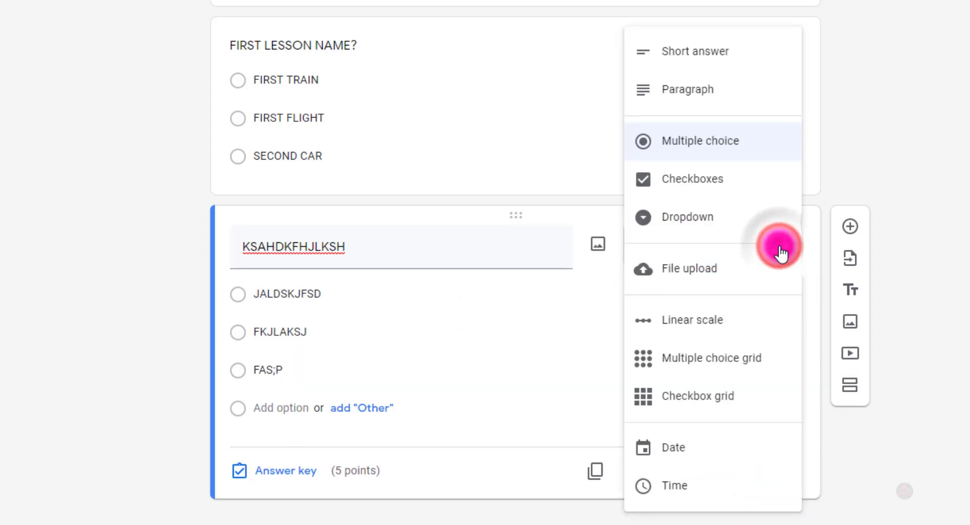
pyautogui.click(701, 63)
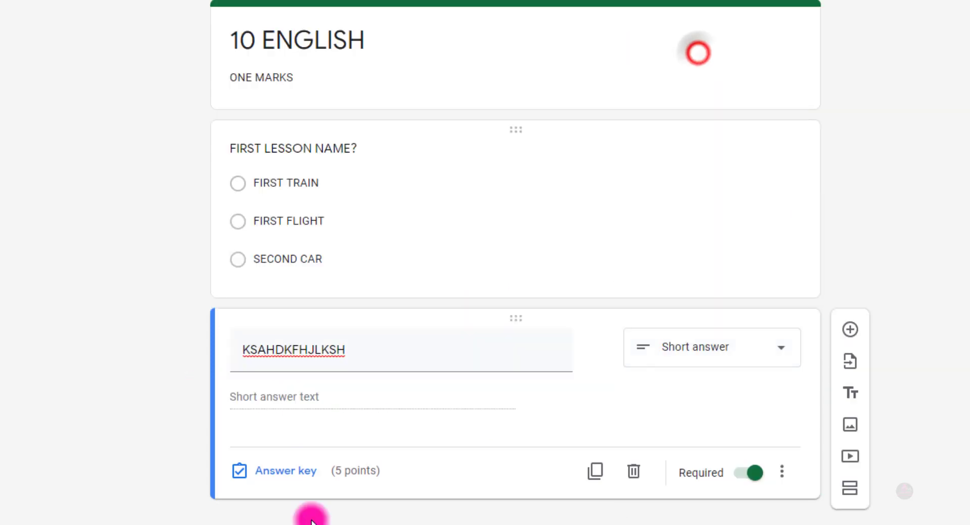
pyautogui.moveTo(363, 349); pyautogui.dragTo(251, 360)
pyautogui.write('TYPE YOUR NAME')
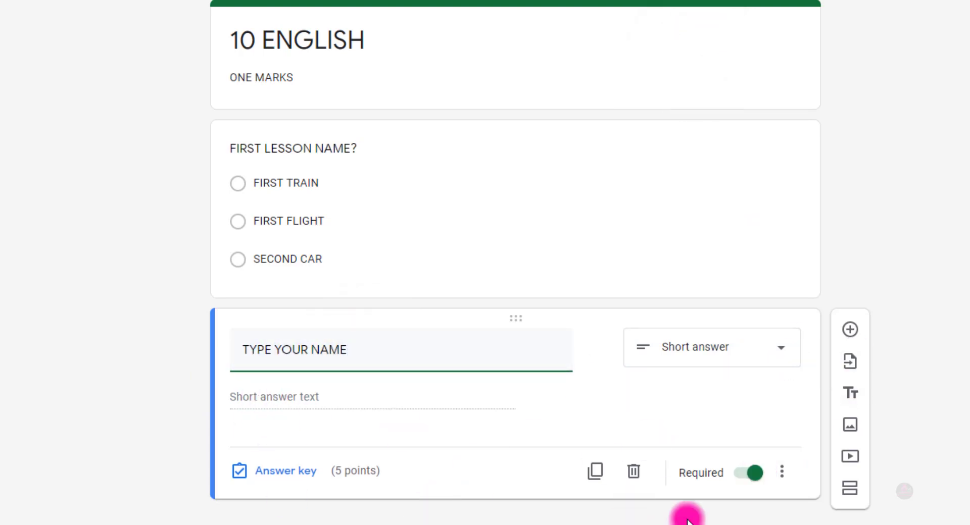
pyautogui.click(669, 516)
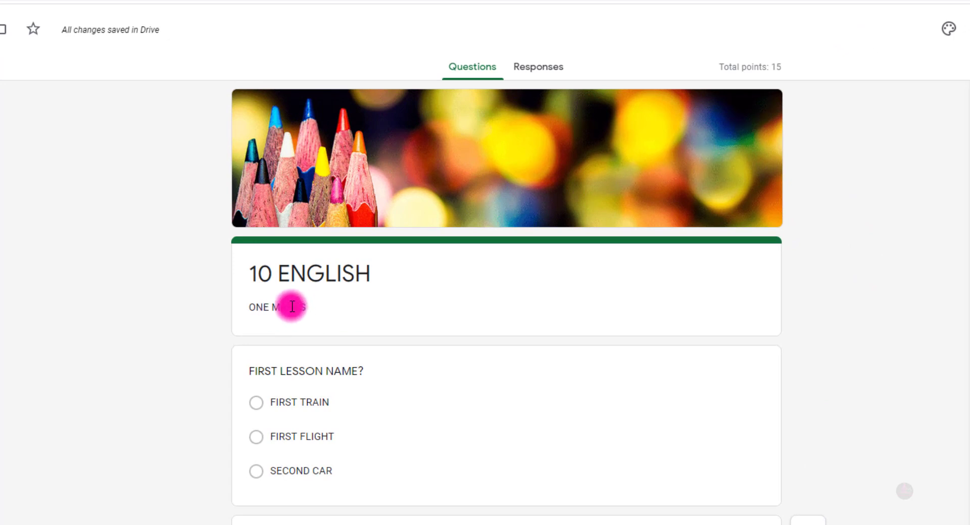
pyautogui.tripleClick(316, 308)
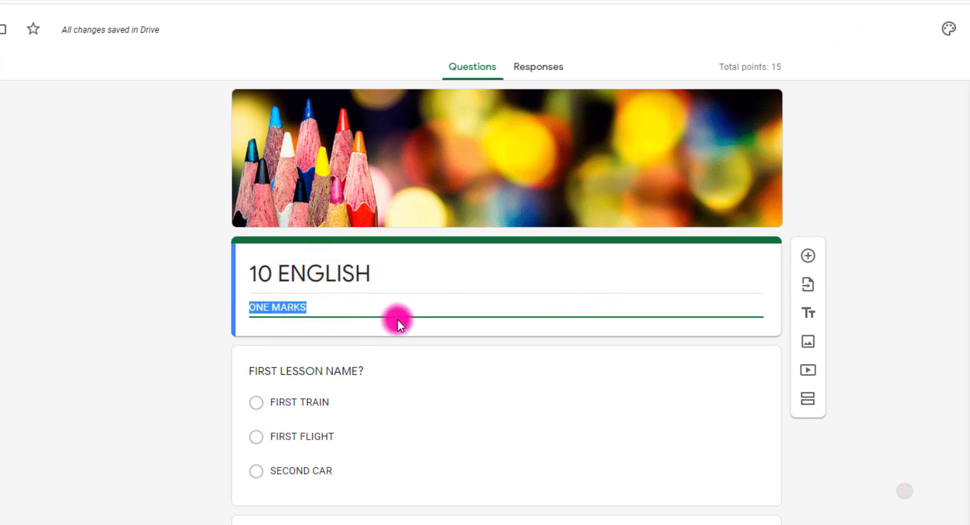
pyautogui.click(368, 320)
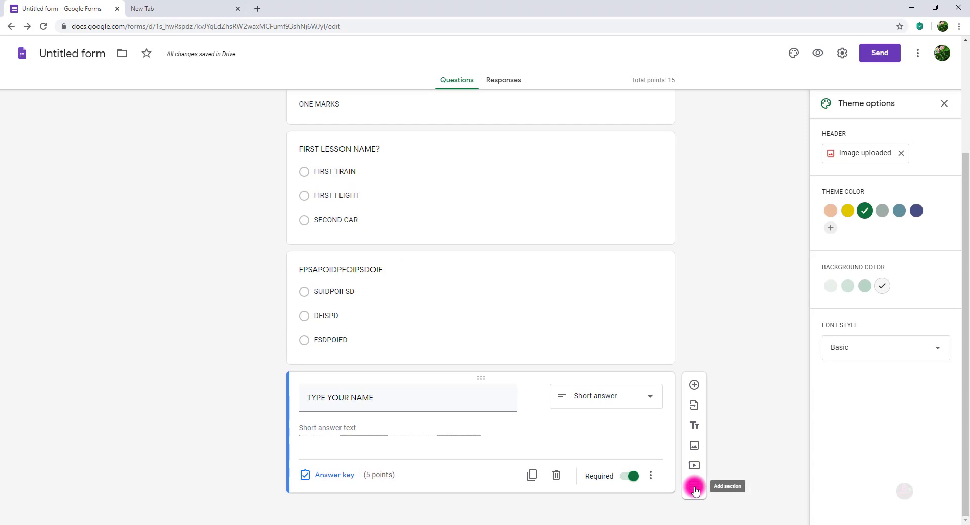
# Step: Add a new section below the name question and delete it again
pyautogui.click(694, 489)
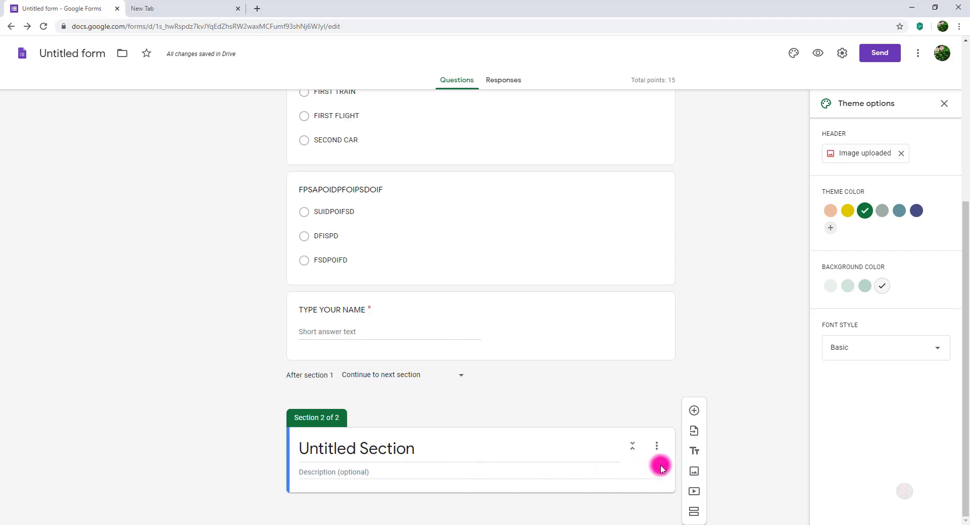
pyautogui.click(657, 450)
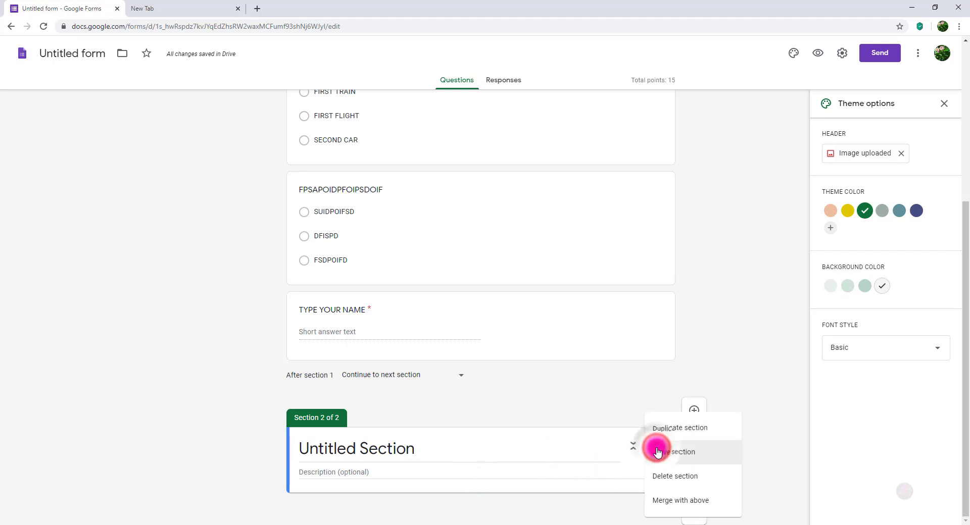
pyautogui.click(681, 479)
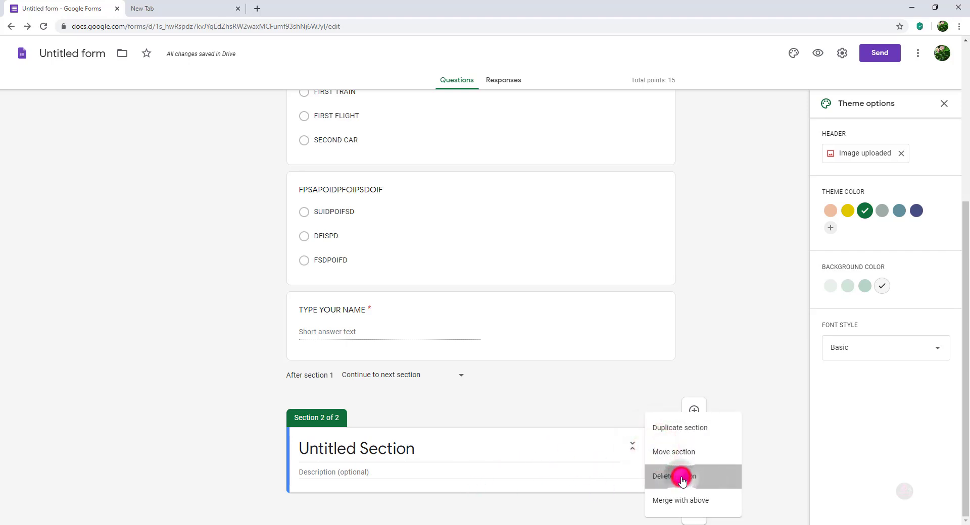
# Step: Open the quiz preview and look through all of its questions
pyautogui.scroll(4, 422, 438)
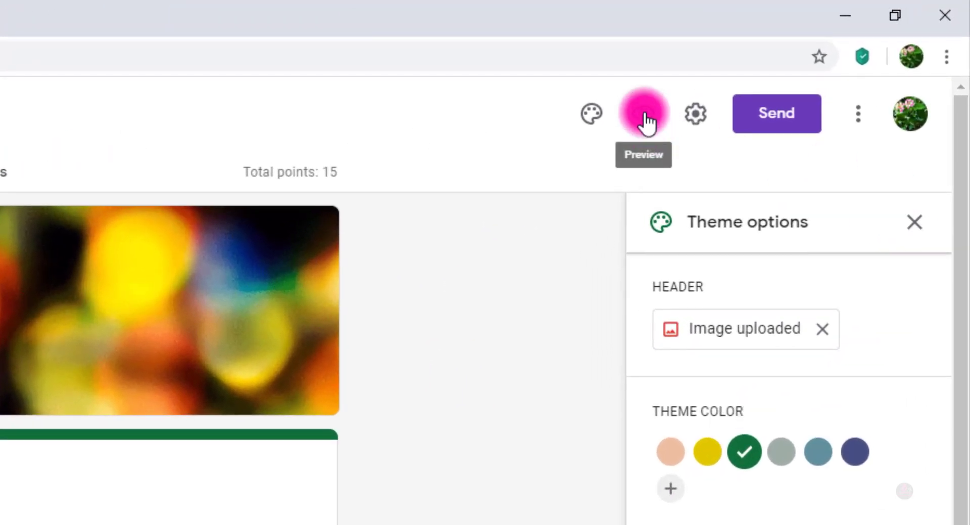
pyautogui.click(645, 121)
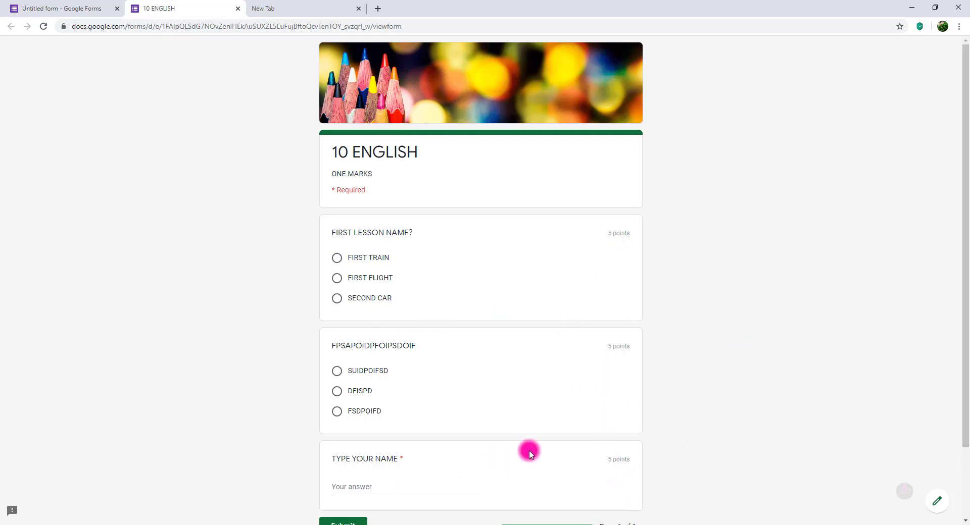
pyautogui.scroll(-2, 580, 435)
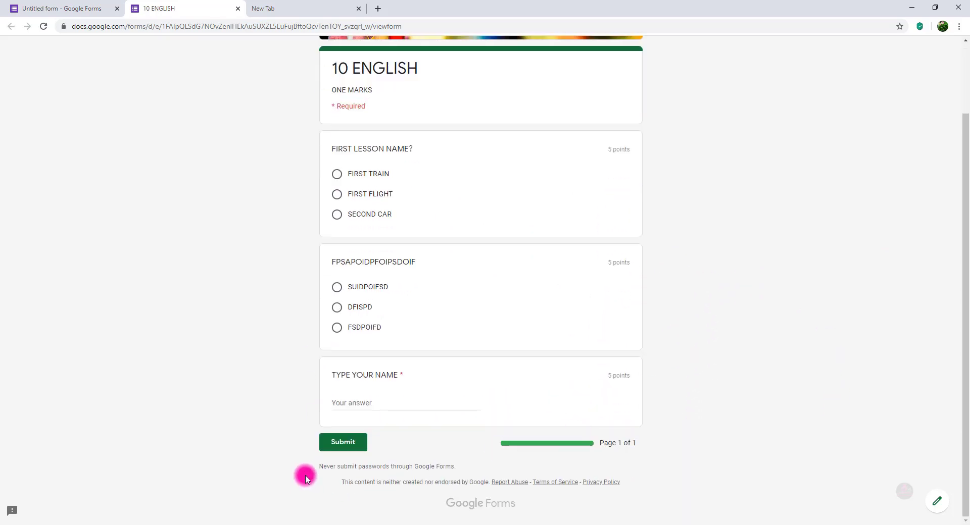
pyautogui.scroll(2, 531, 449)
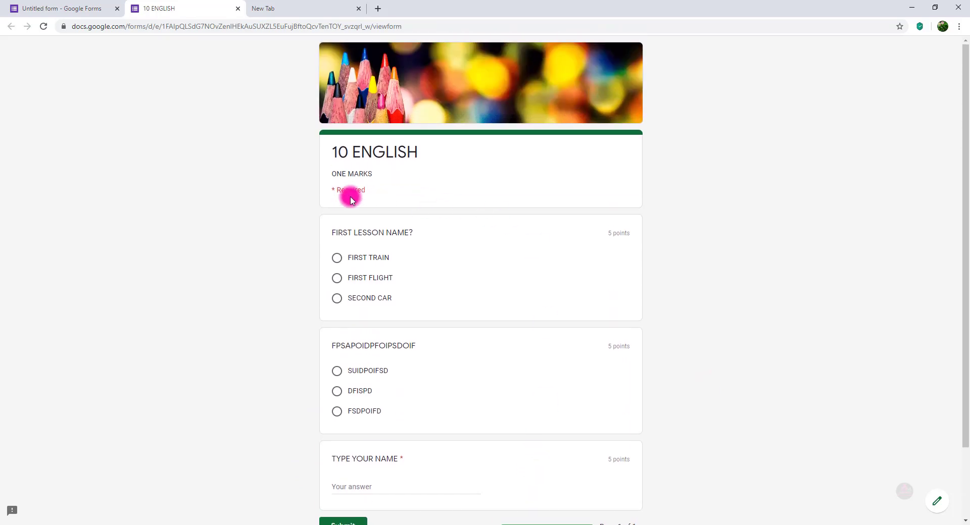
# Step: Answer the quiz with FIRST FLIGHT and FSDPOIFD, enter the respondent's name, and submit the response
pyautogui.click(338, 260)
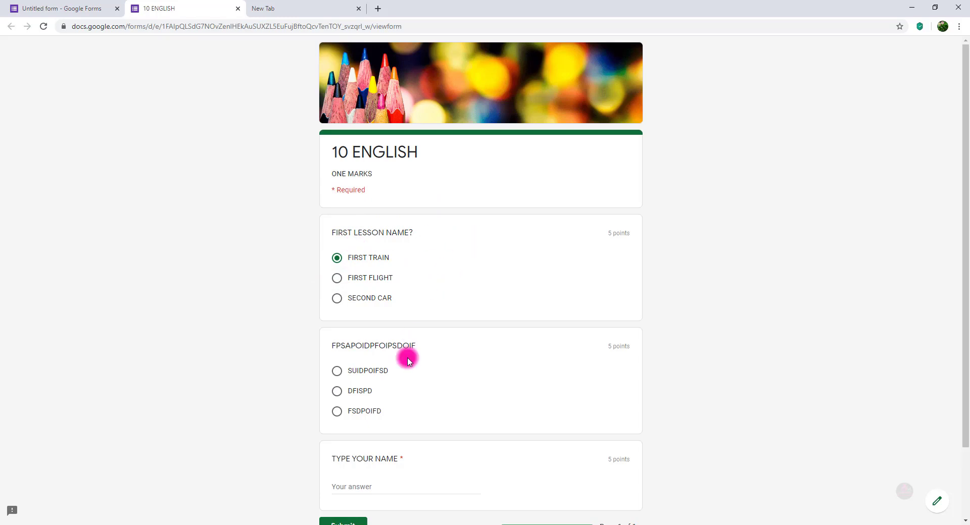
pyautogui.click(337, 413)
pyautogui.click(337, 278)
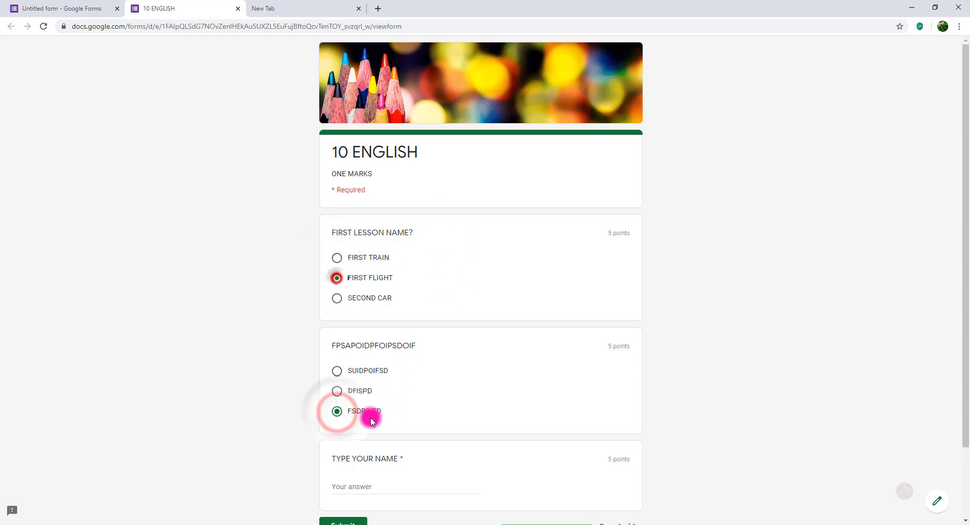
pyautogui.scroll(-2, 372, 418)
pyautogui.click(385, 404)
pyautogui.write('RAMJI')
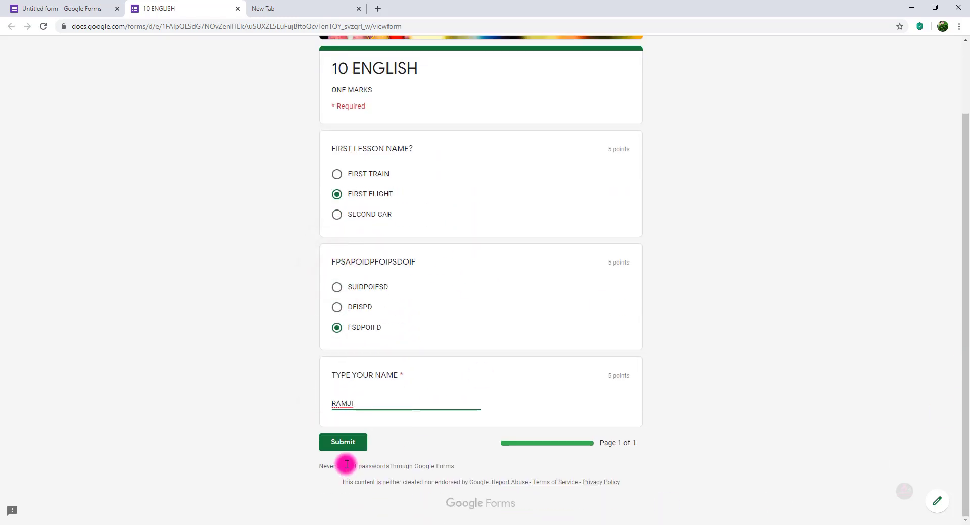
pyautogui.click(343, 443)
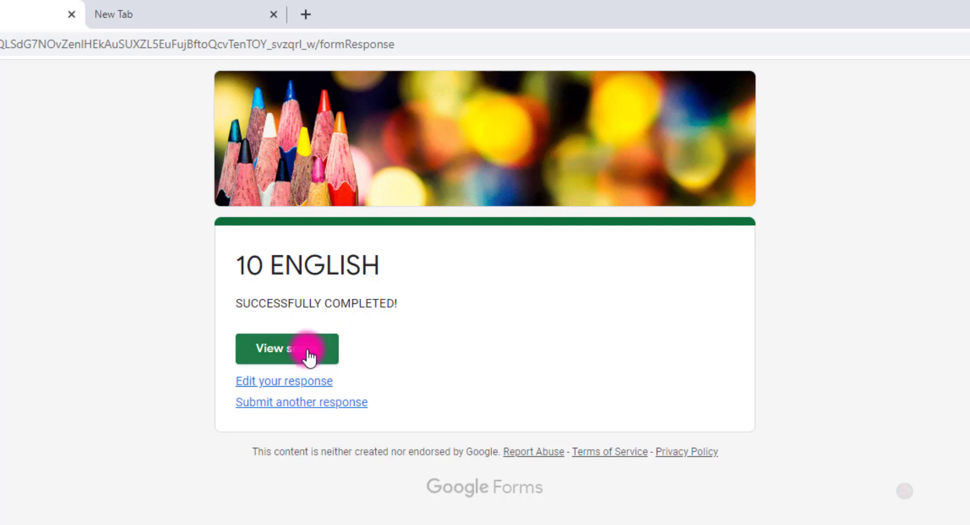
# Step: View the submitted response's score and examine the results and feedback for each question
pyautogui.click(309, 356)
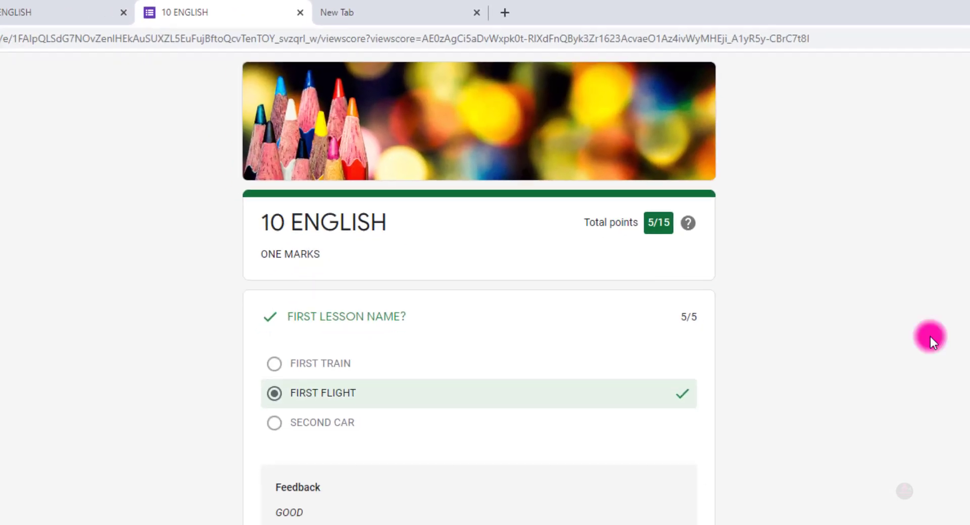
pyautogui.scroll(-2, 836, 477)
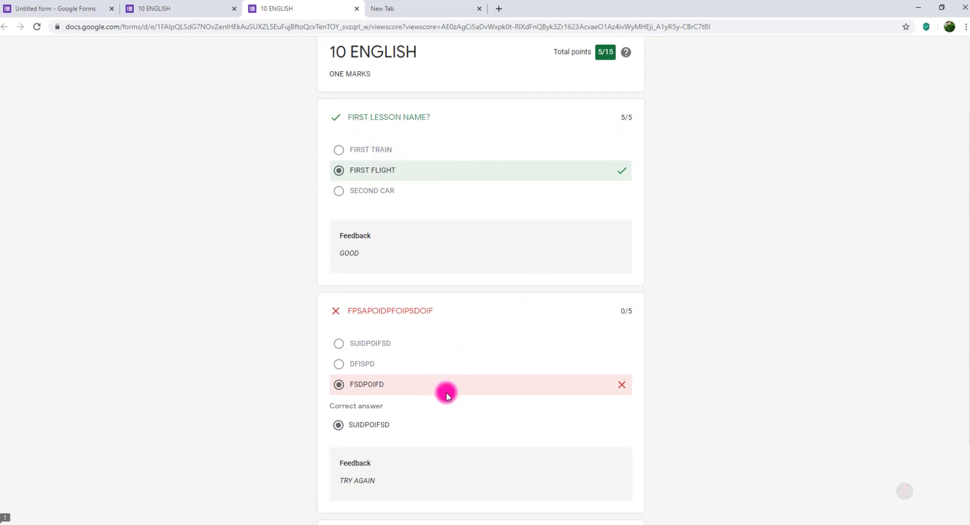
pyautogui.scroll(-2, 606, 429)
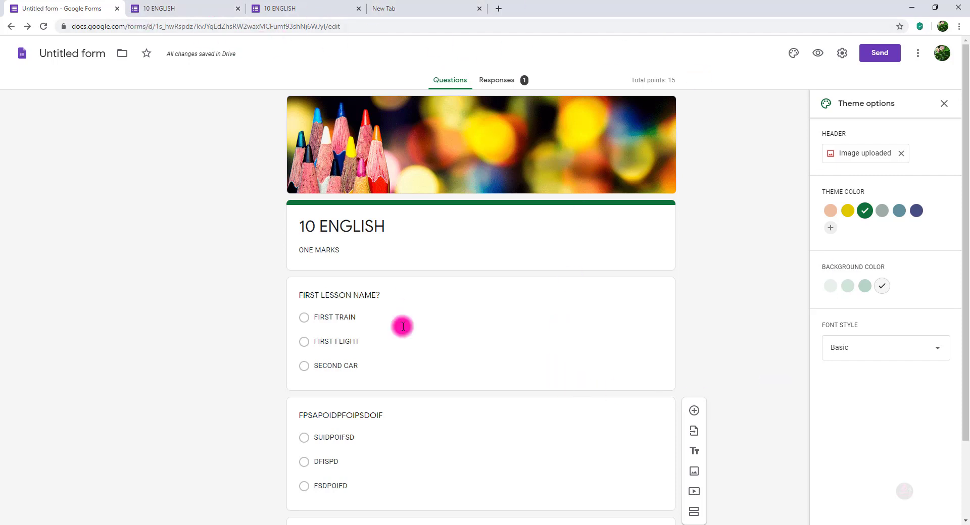
# Step: Examine the summary of the form's responses, including the points distribution, missed questions and answer charts
pyautogui.click(499, 81)
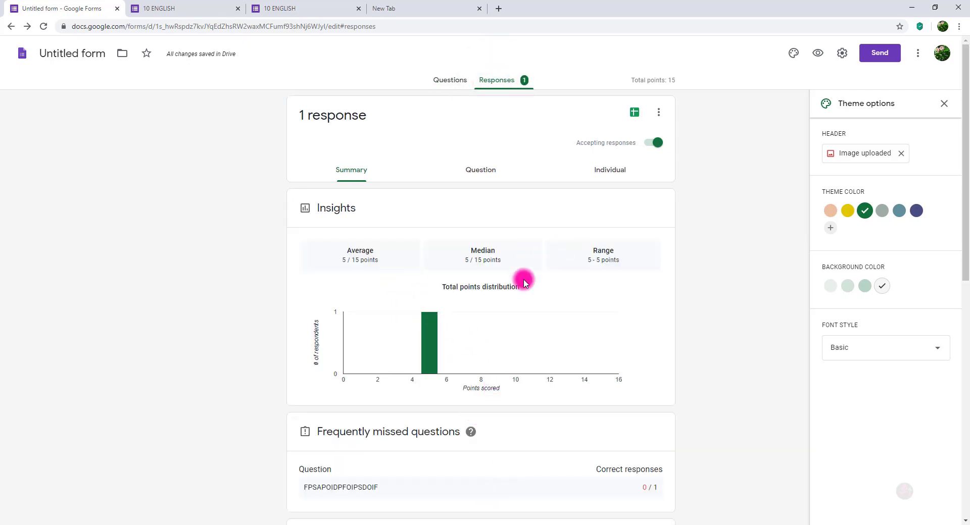
pyautogui.scroll(-4, 493, 453)
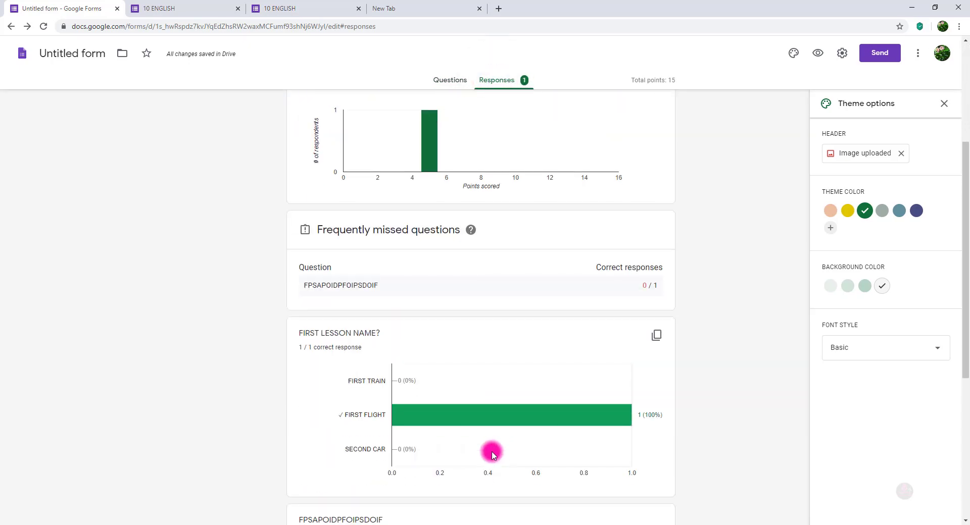
pyautogui.scroll(-5, 493, 453)
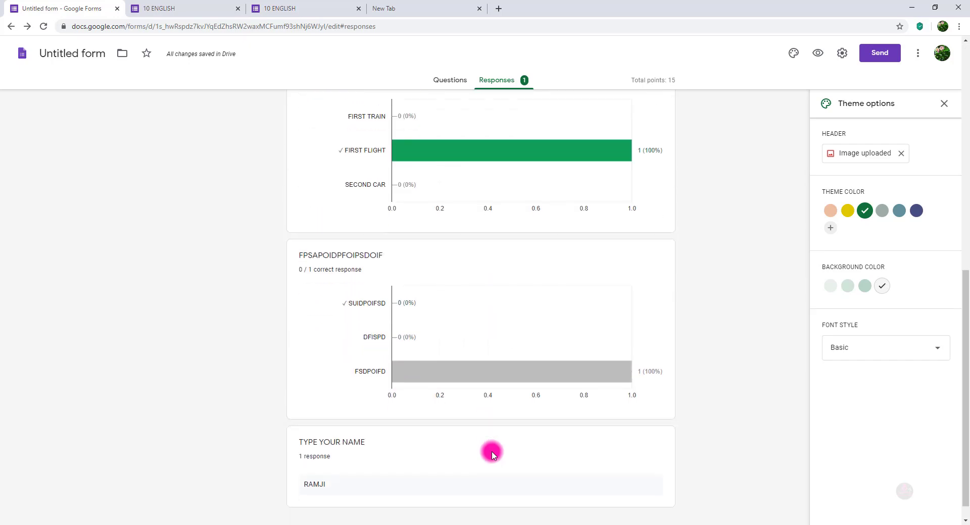
pyautogui.scroll(-1, 492, 452)
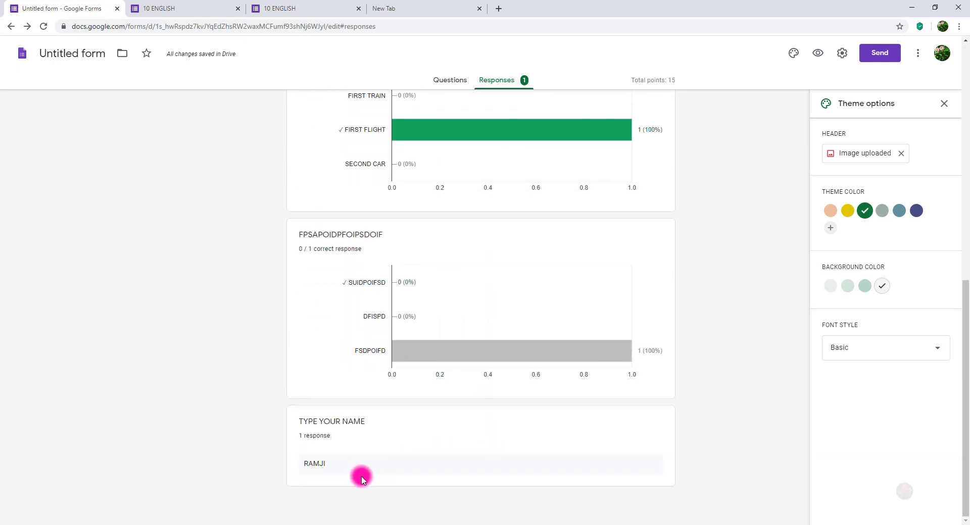
pyautogui.scroll(8, 388, 480)
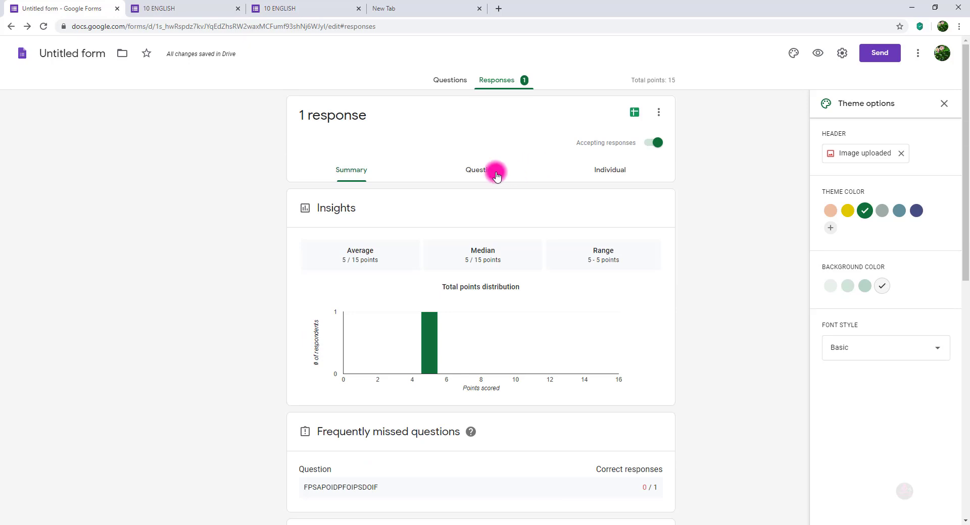
# Step: Review the responses question by question, going through all three questions
pyautogui.click(495, 174)
pyautogui.click(506, 209)
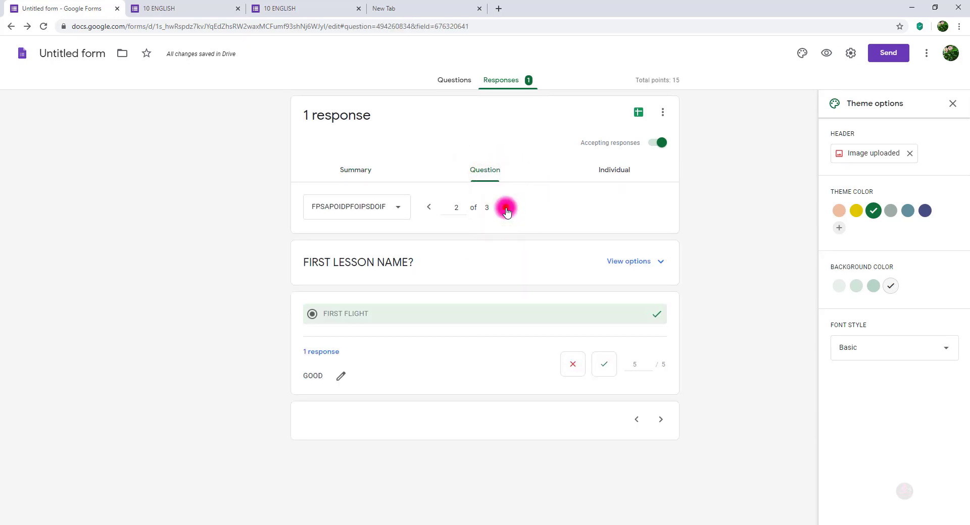
pyautogui.click(507, 210)
# Step: Review the individual response with its points, correct answers and feedback for every question
pyautogui.click(611, 169)
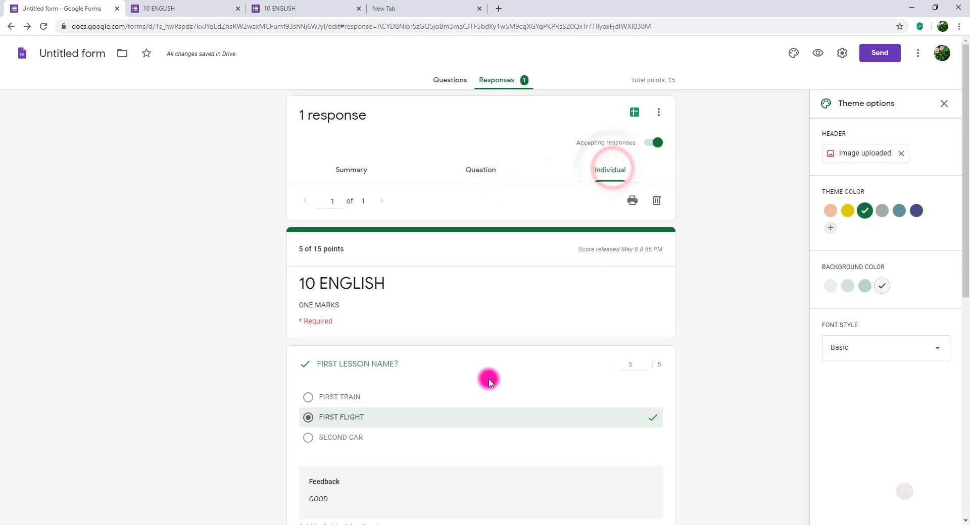
pyautogui.scroll(-5, 488, 382)
pyautogui.scroll(-3, 489, 379)
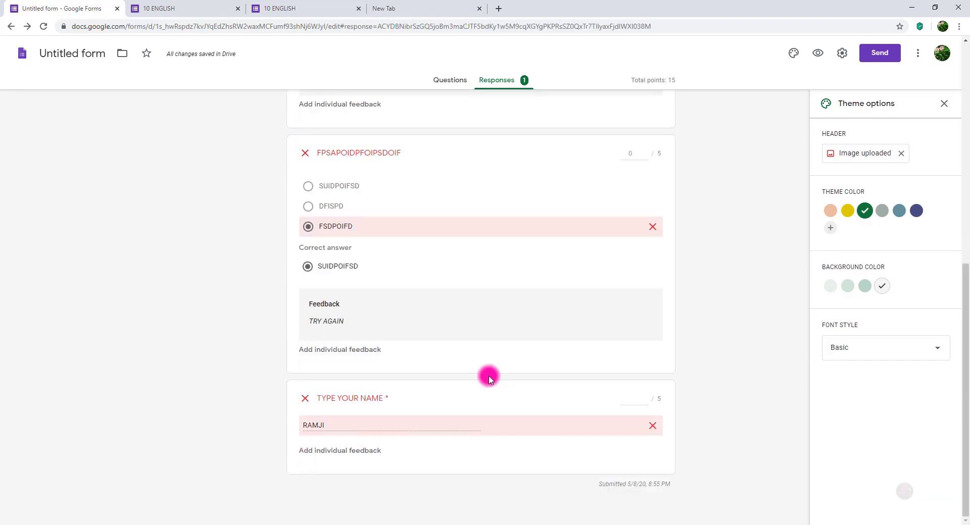
pyautogui.scroll(7, 488, 379)
pyautogui.scroll(-7, 489, 378)
pyautogui.scroll(8, 489, 376)
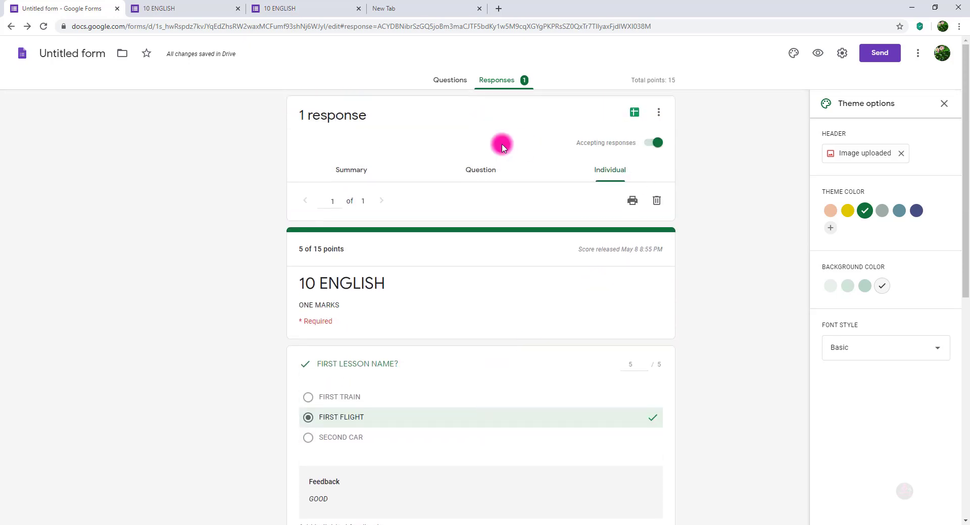
# Step: Return to the questions, generate a shortened link for sending the form, and copy it
pyautogui.click(449, 80)
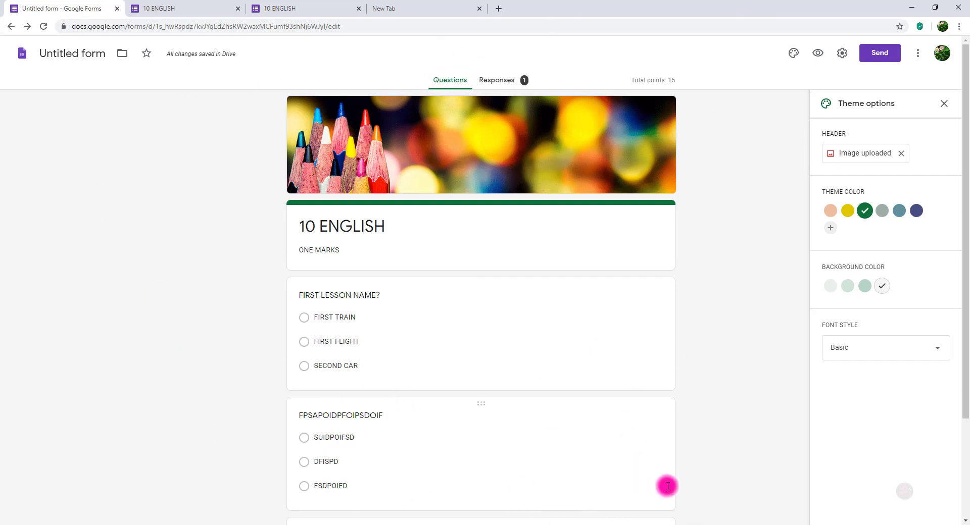
pyautogui.click(883, 56)
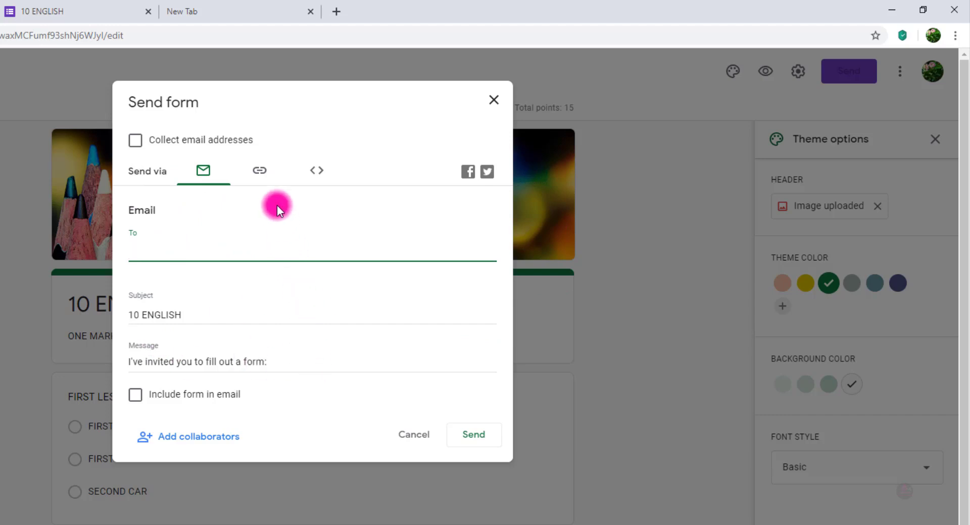
pyautogui.click(260, 172)
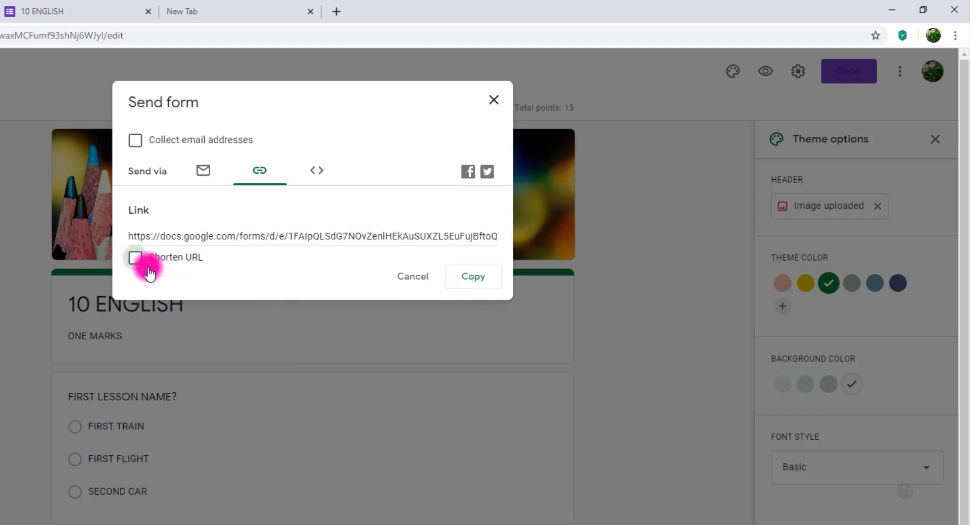
pyautogui.click(135, 258)
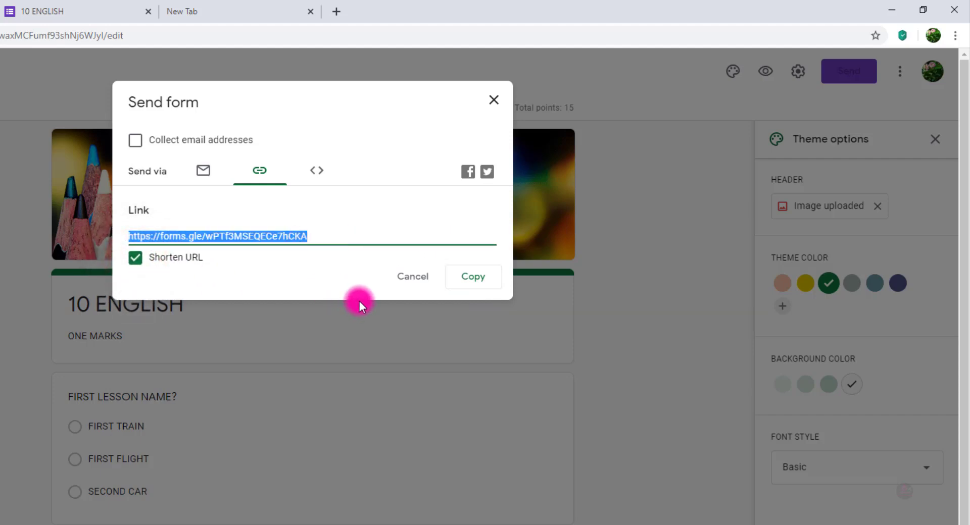
pyautogui.click(480, 280)
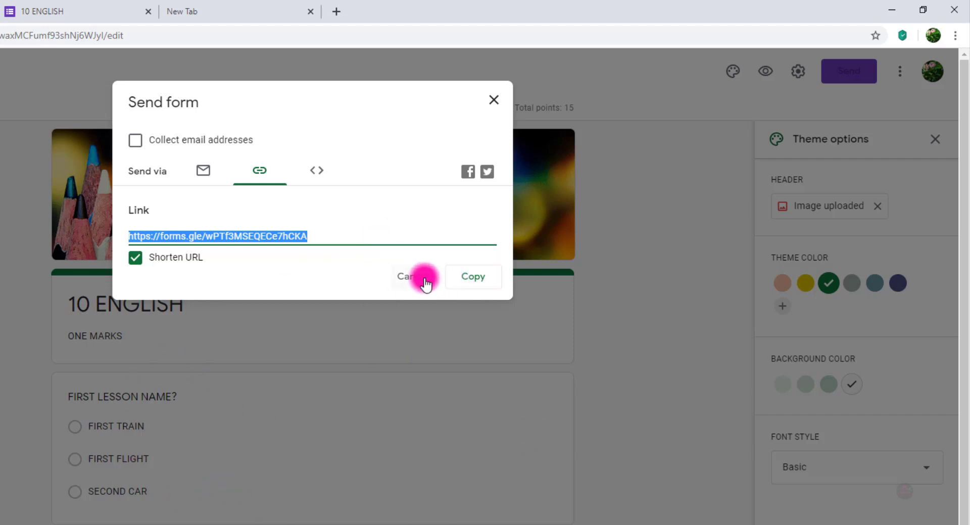
pyautogui.click(493, 97)
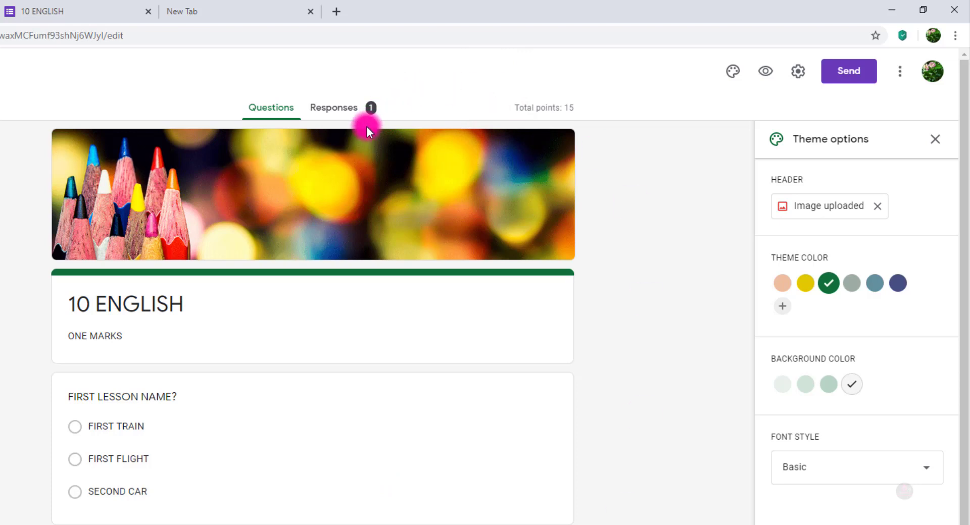
# Step: Check the form's responses once more, return to the questions, and minimize the browser window
pyautogui.click(336, 112)
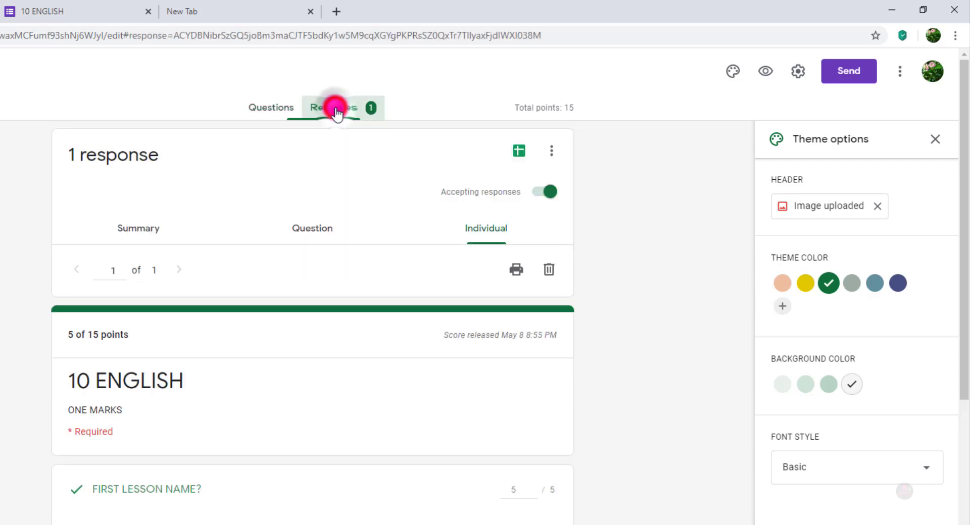
pyautogui.click(273, 113)
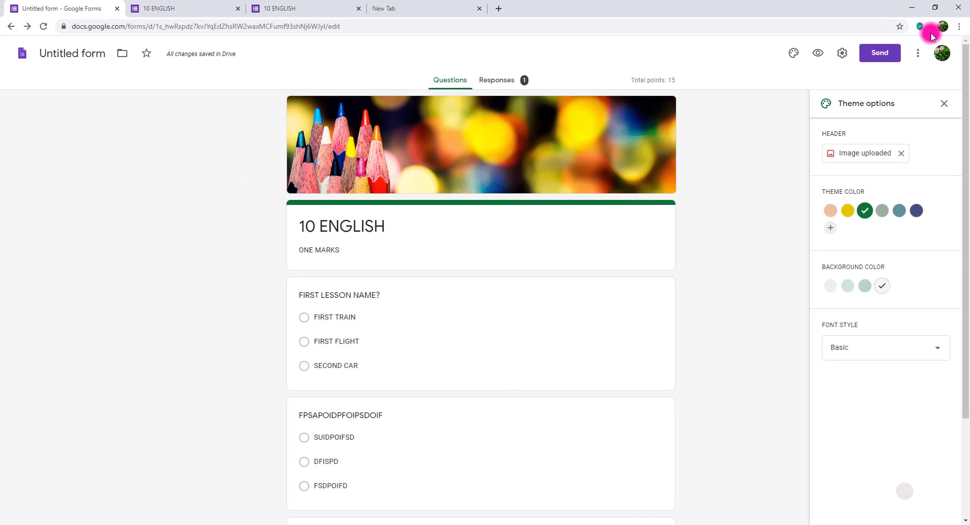
pyautogui.click(918, 7)
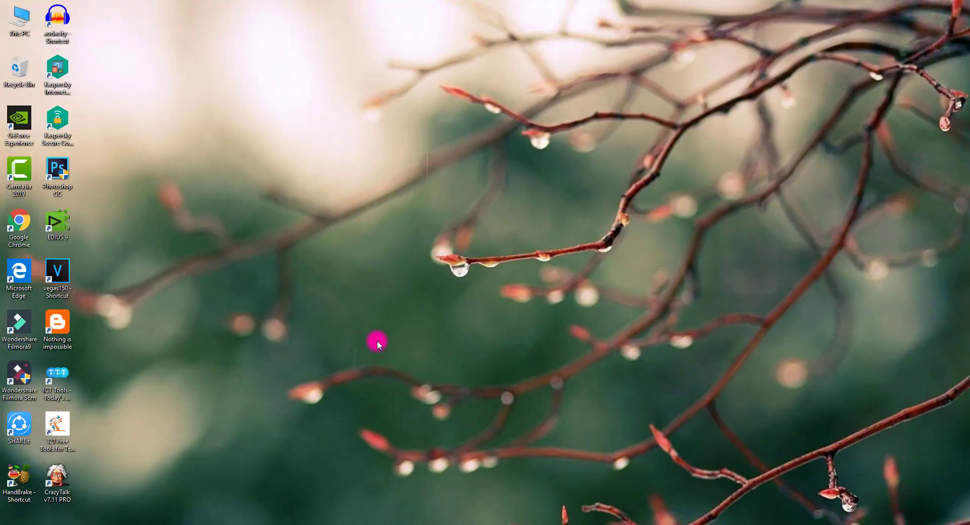